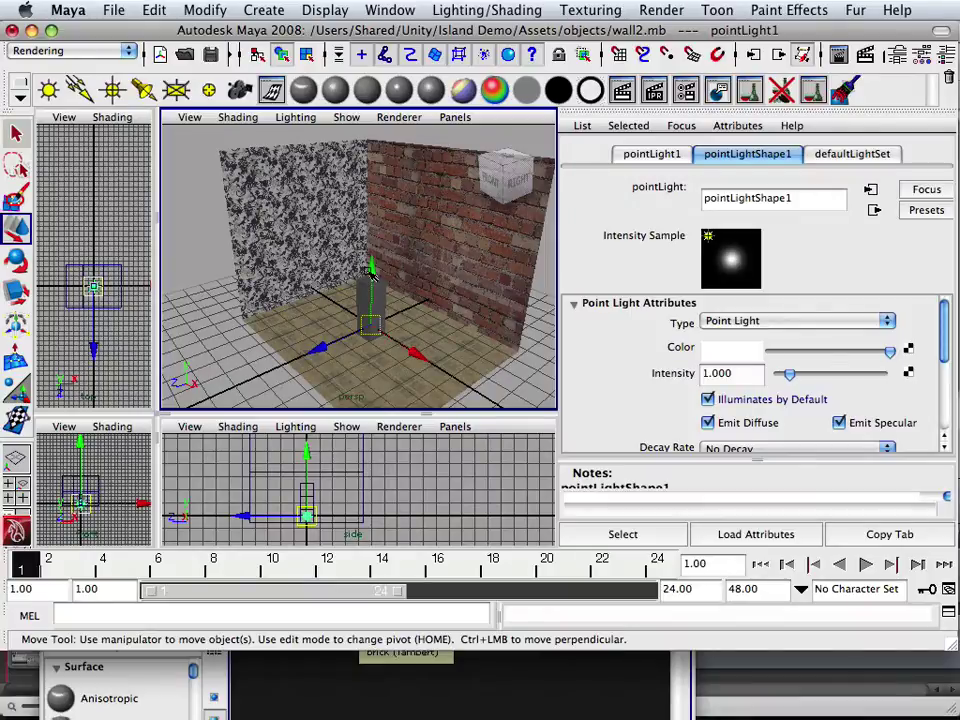
Raise the point light above the pillar, light the view with scene lights, and shift the light along X to about 3.7
drag(370, 265, 375, 188)
key(7)
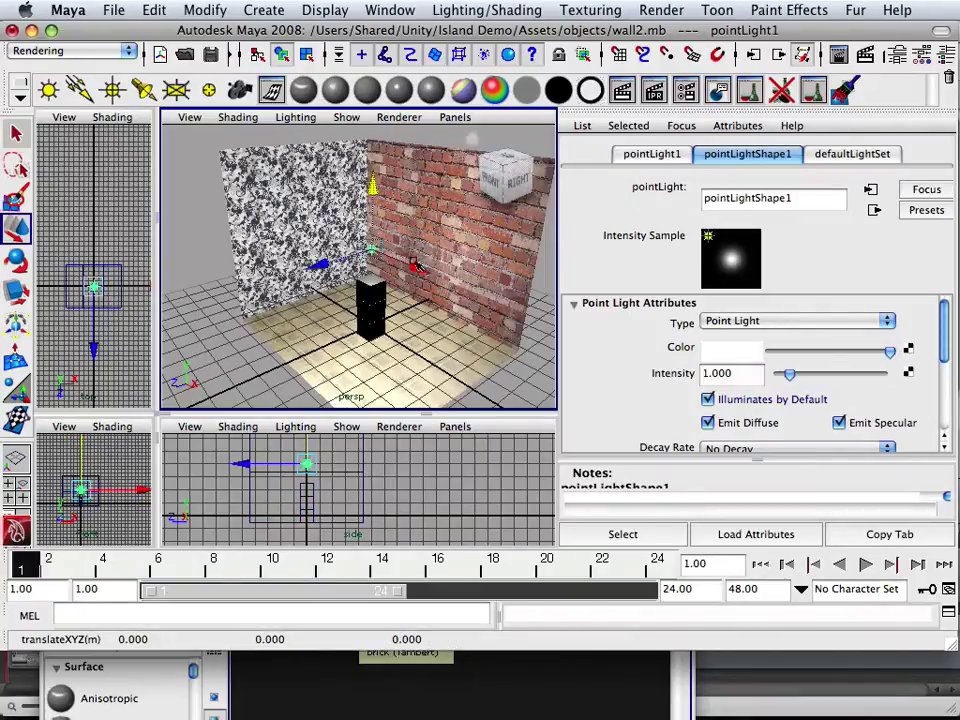
drag(428, 278, 496, 306)
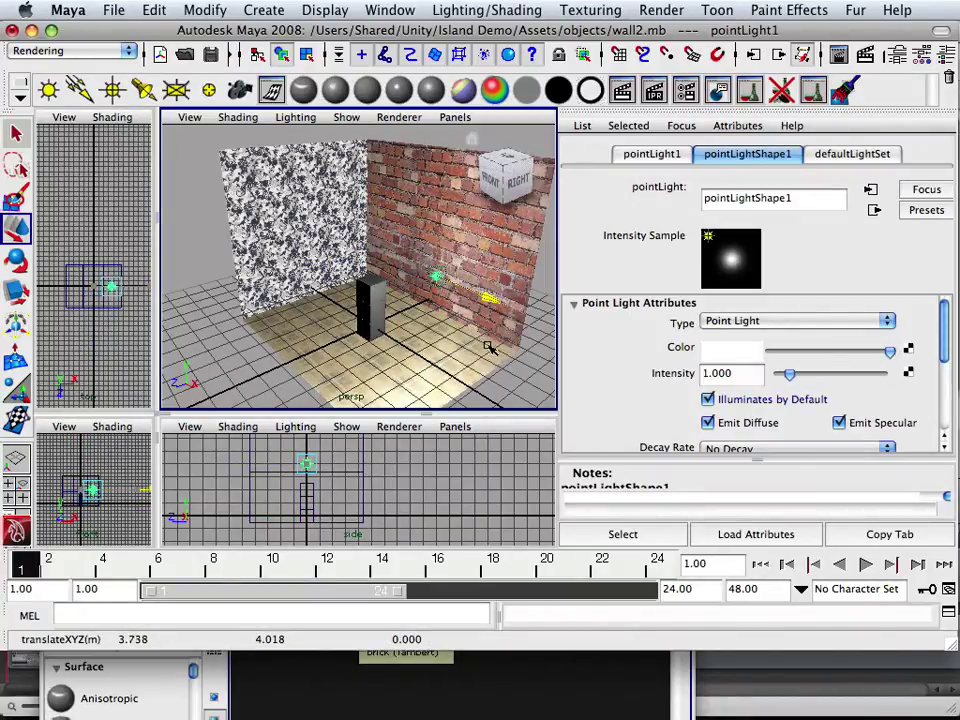
mouse_move(446, 221)
mouse_down()
mouse_move(450, 158)
mouse_move(429, 250)
mouse_move(378, 224)
mouse_move(461, 229)
mouse_up()
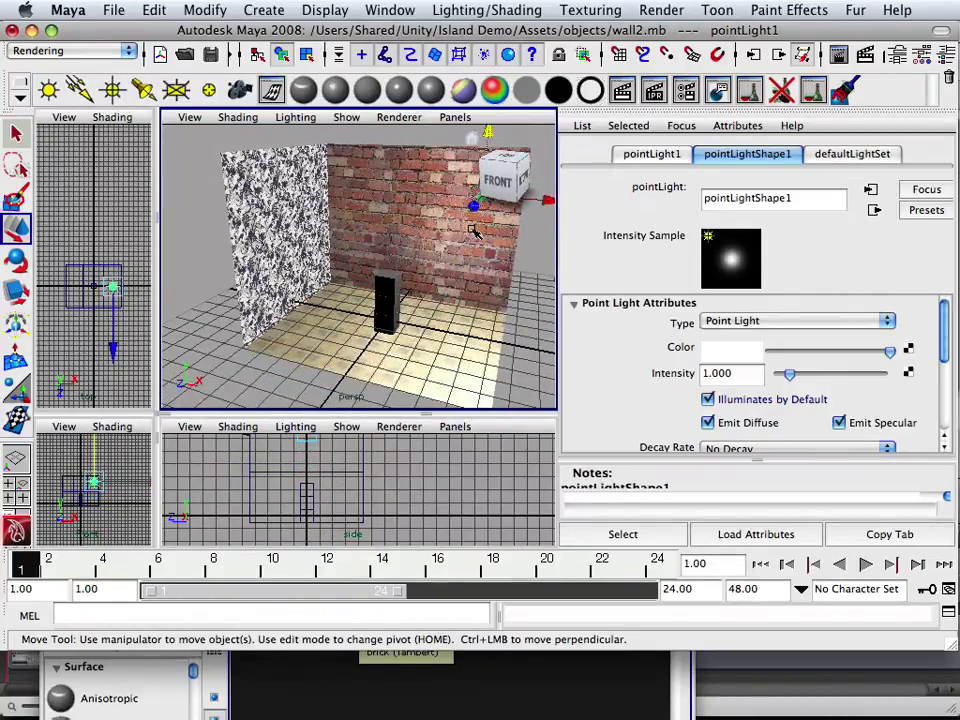
Switch the perspective view to High Quality Rendering and raise the point light slightly
click(396, 118)
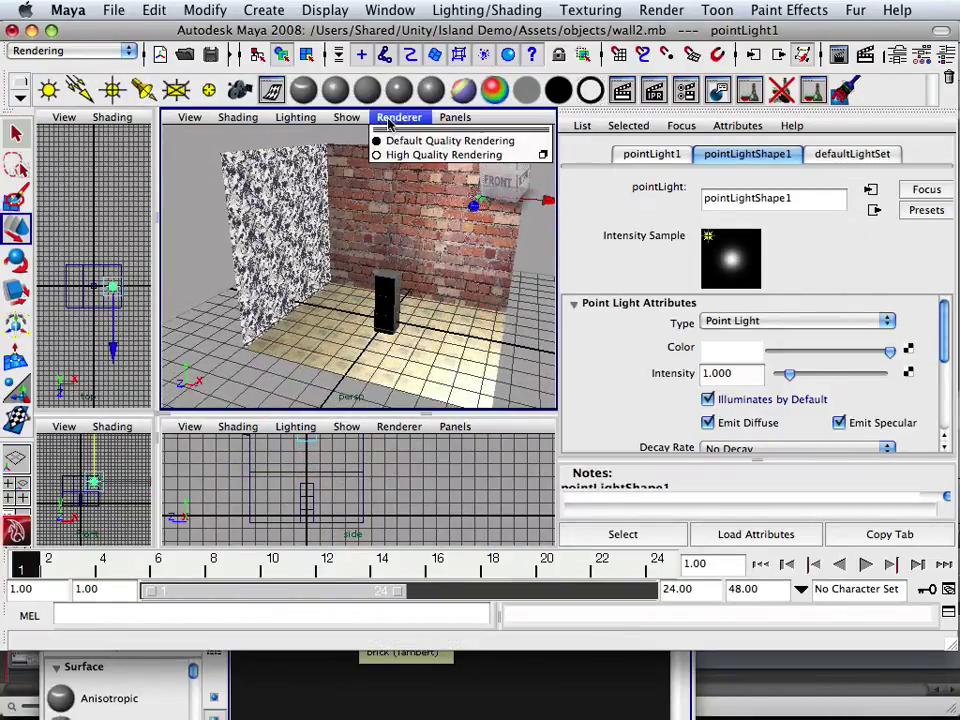
click(394, 156)
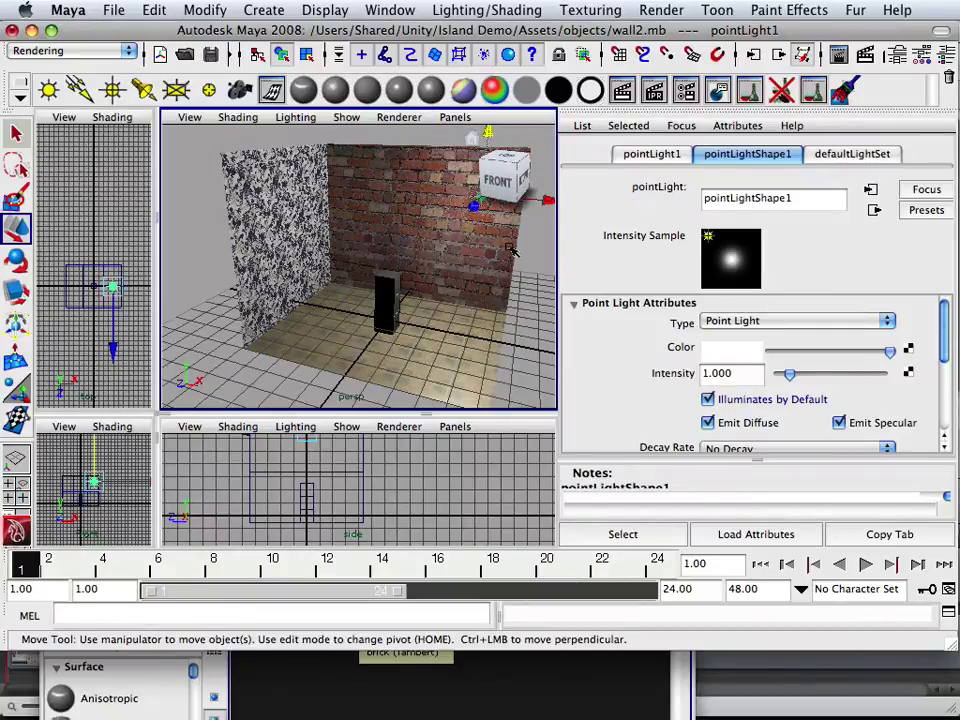
alt+drag(508, 243, 418, 282)
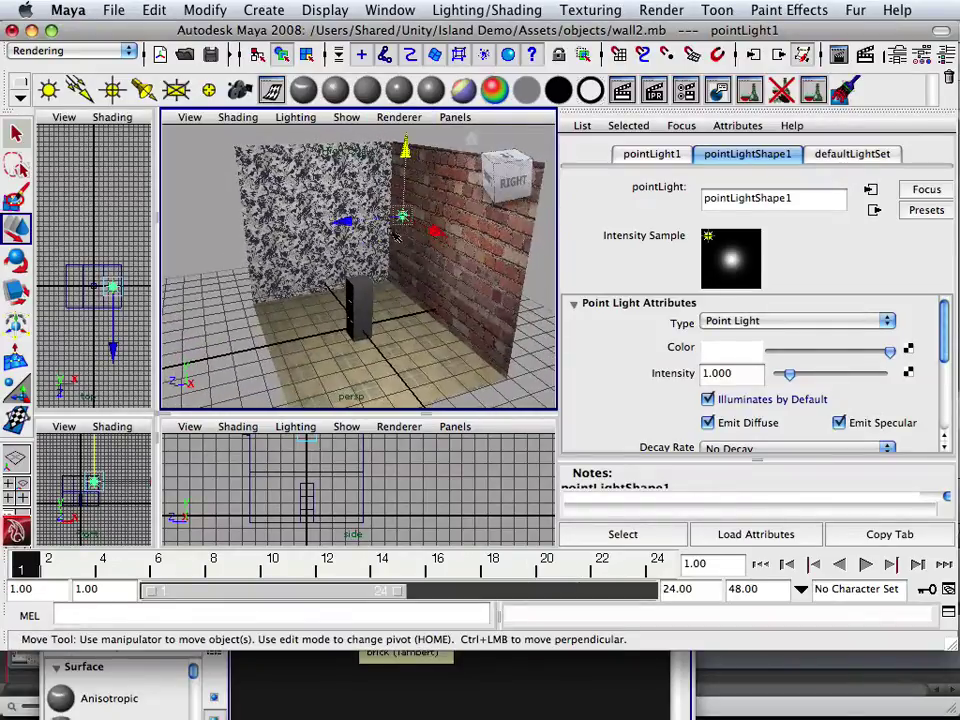
drag(405, 148, 449, 235)
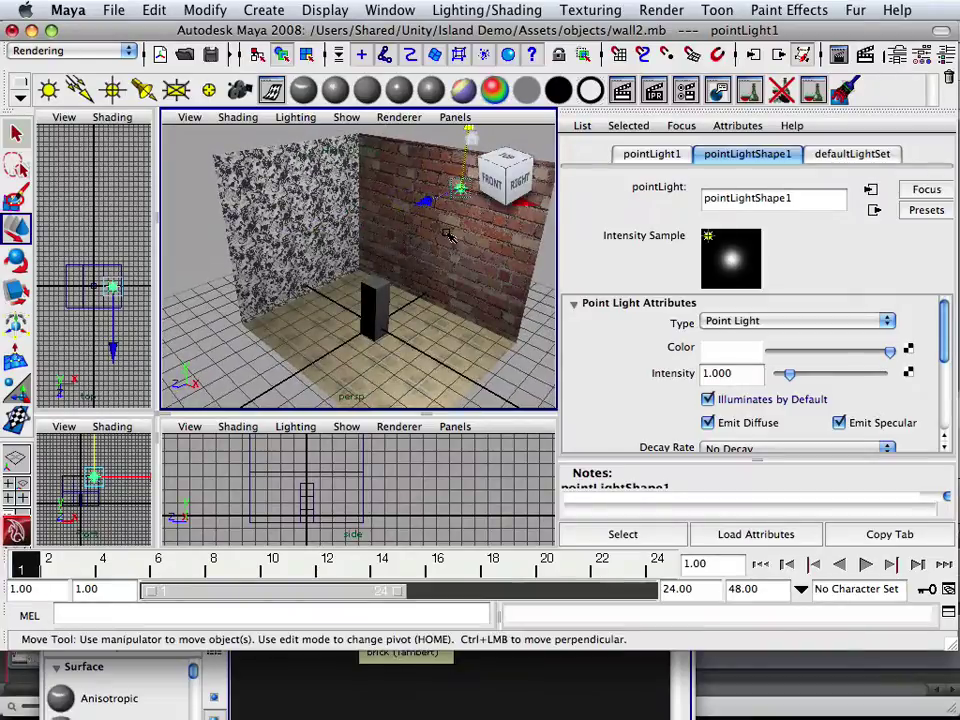
Duplicate the point light and move the copy along X to the wallpaper side of the room
key(ctrl+d)
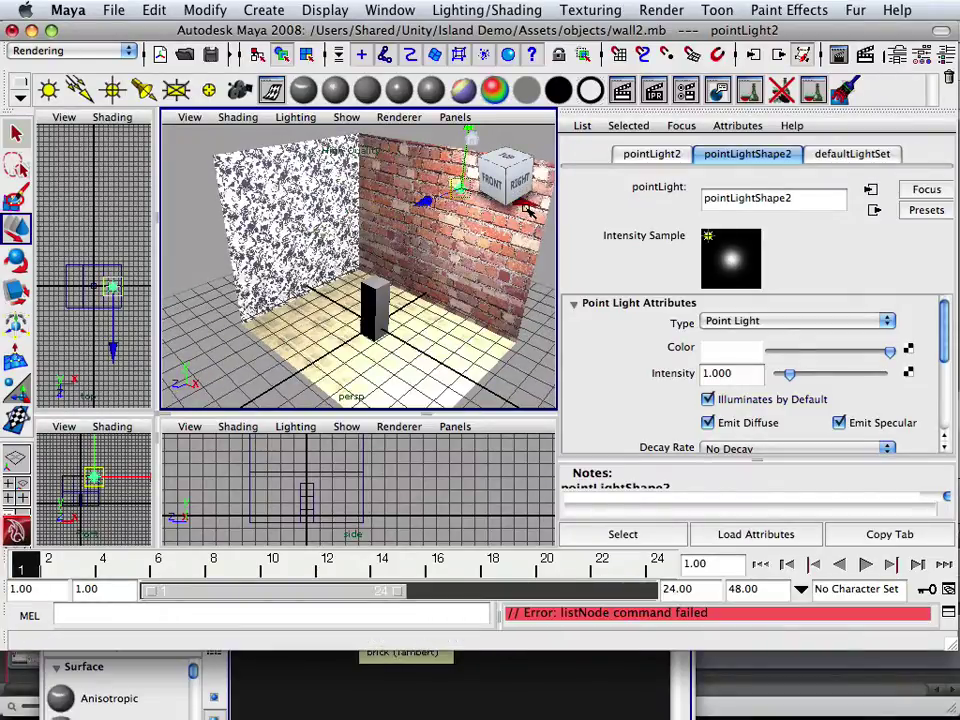
click(519, 184)
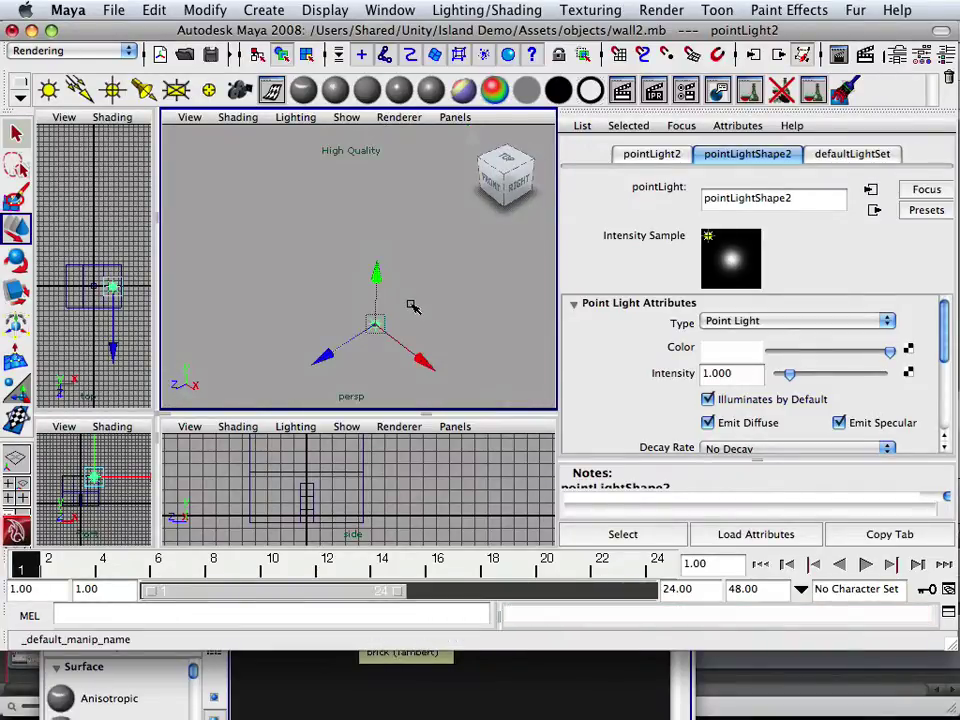
key(f)
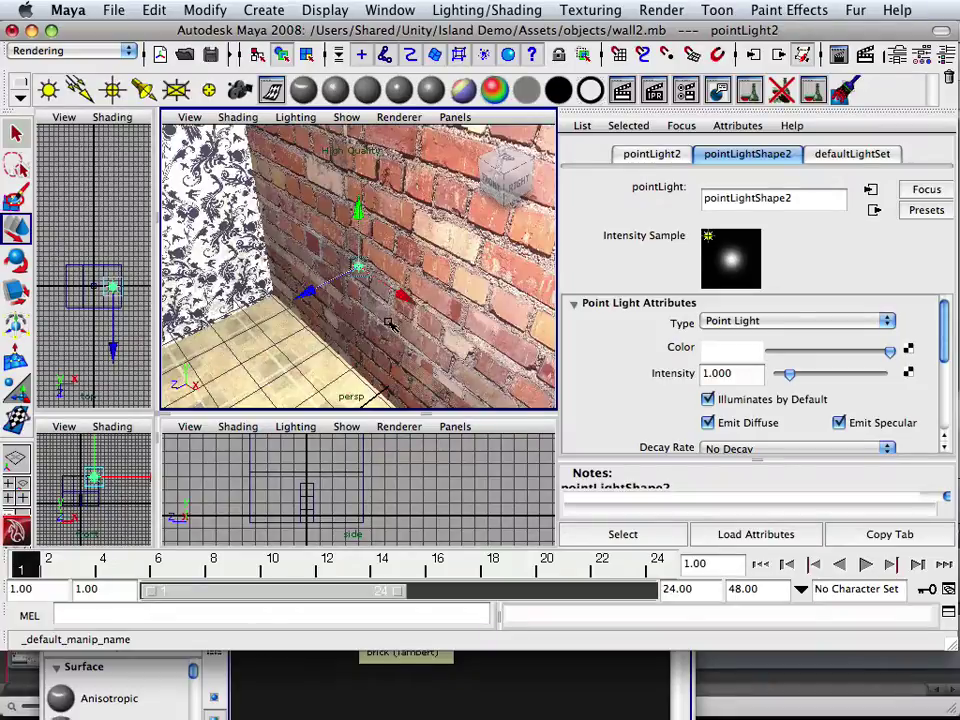
scroll(392, 334, down, 10)
scroll(398, 306, up, 2)
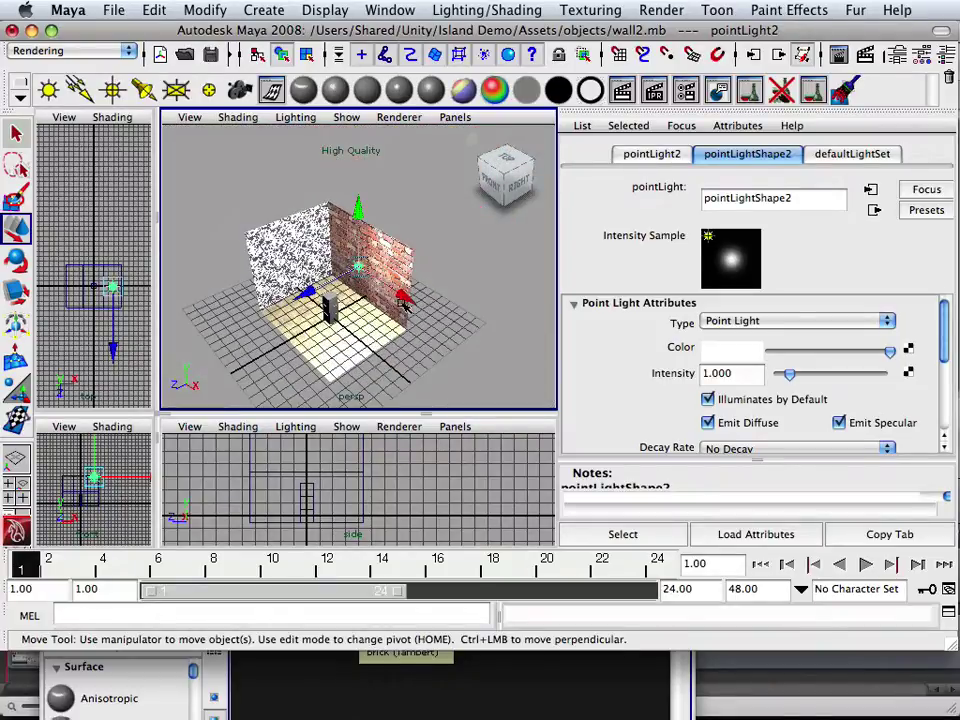
drag(405, 298, 439, 182)
scroll(436, 349, up, 10)
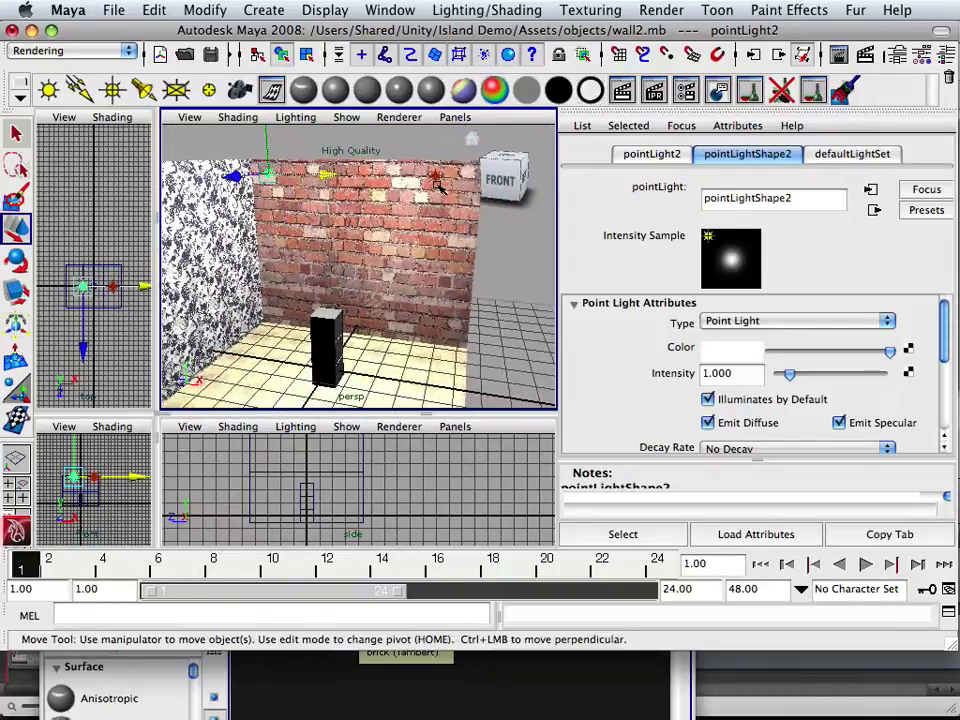
Select both point lights and set the intensity to 0.25
click(437, 178)
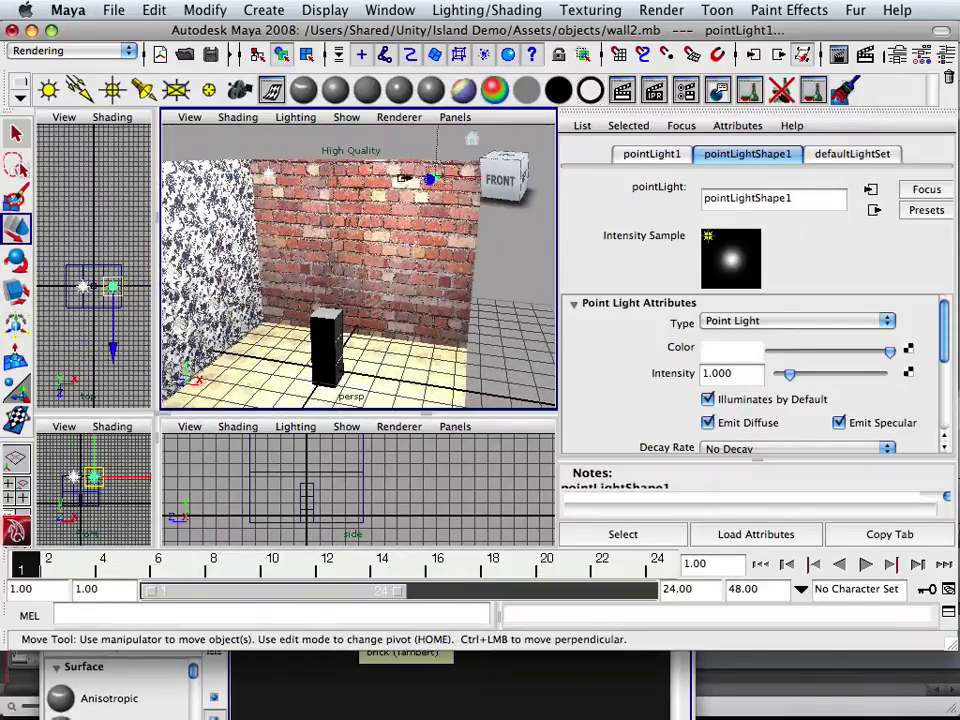
shift+click(272, 175)
click(286, 178)
click(269, 172)
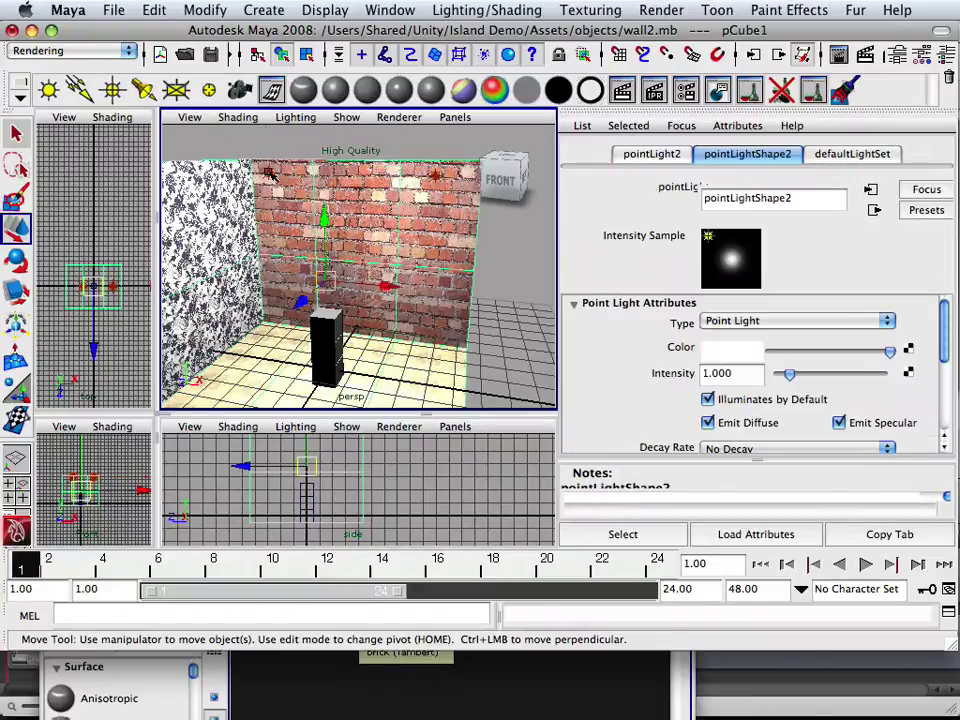
click(269, 174)
click(436, 177)
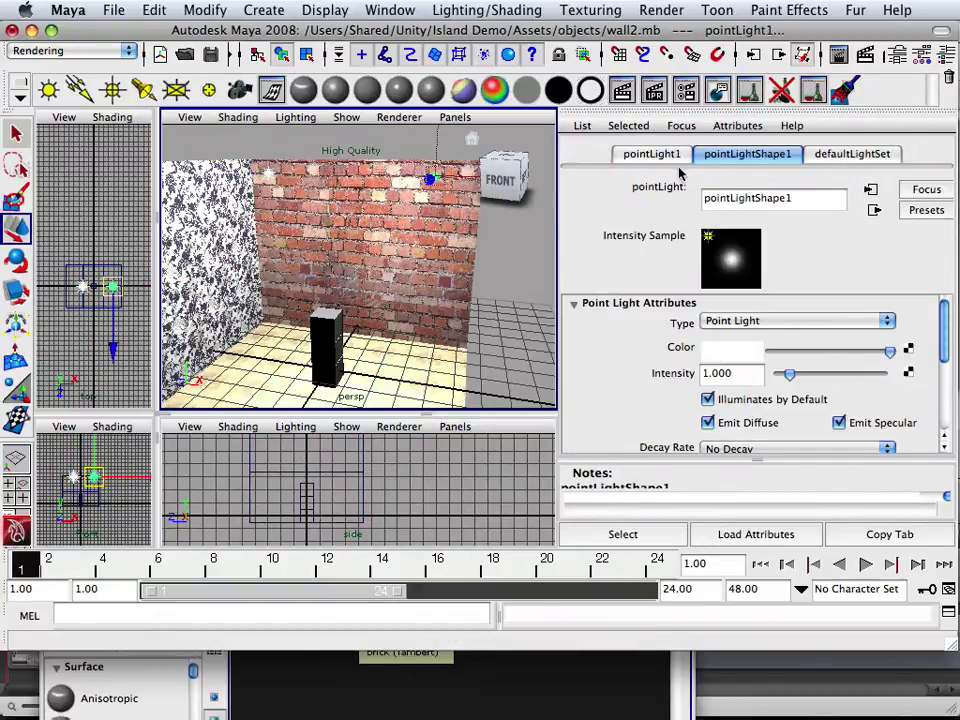
drag(748, 373, 693, 374)
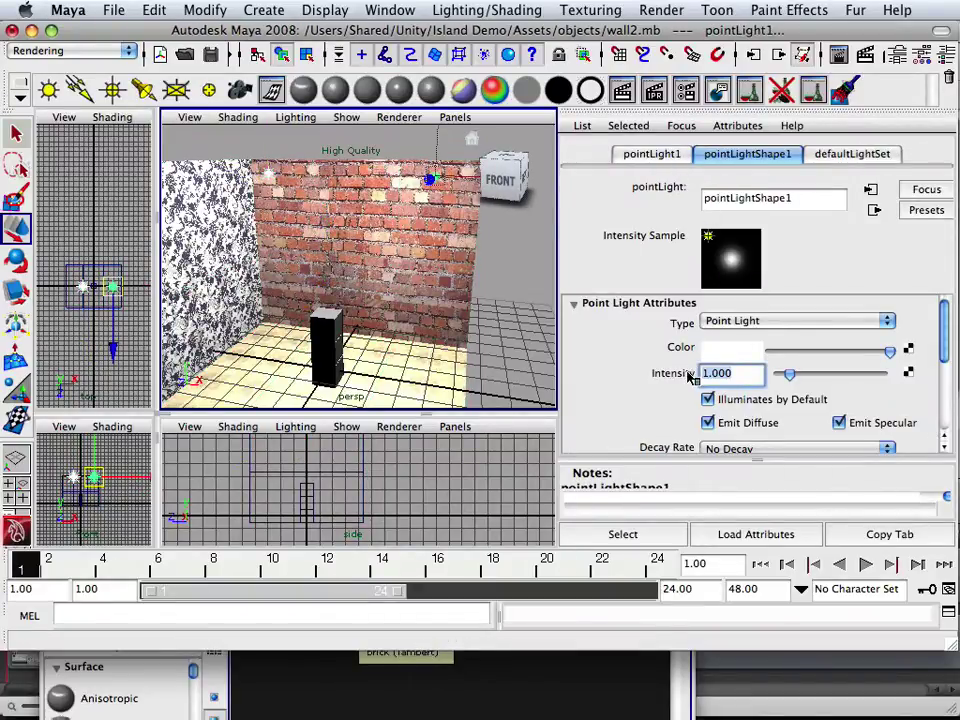
text(.25)
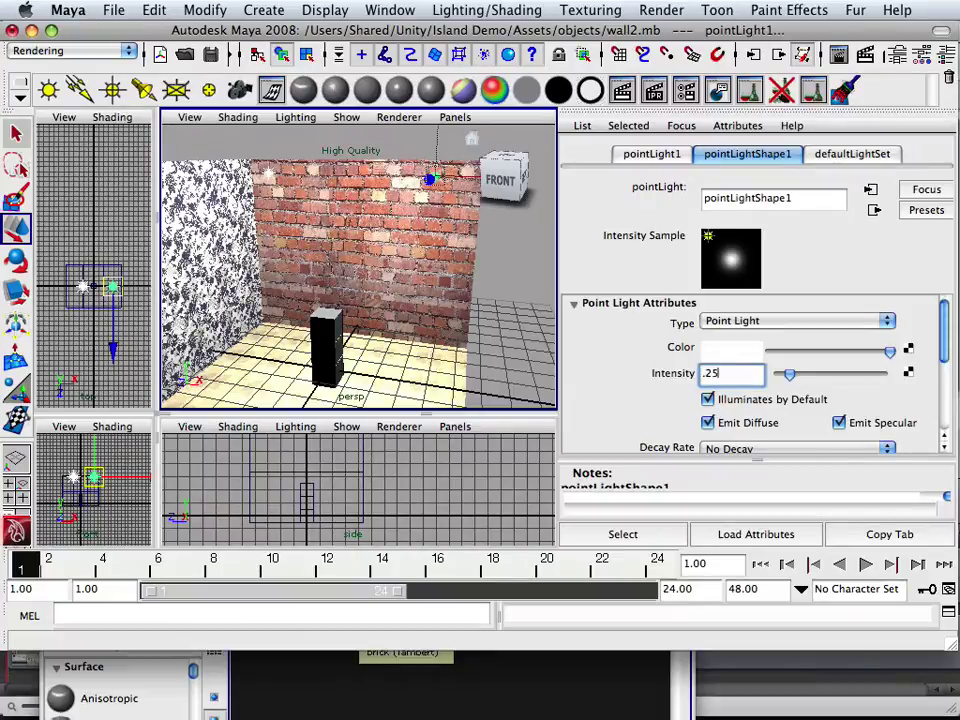
text(.25)
key(Return)
Move the black pillar along X until it stands outside the room
mouse_move(400, 300)
alt+mouse_down()
mouse_move(300, 290)
mouse_move(465, 285)
mouse_move(393, 313)
alt+mouse_up()
click(330, 335)
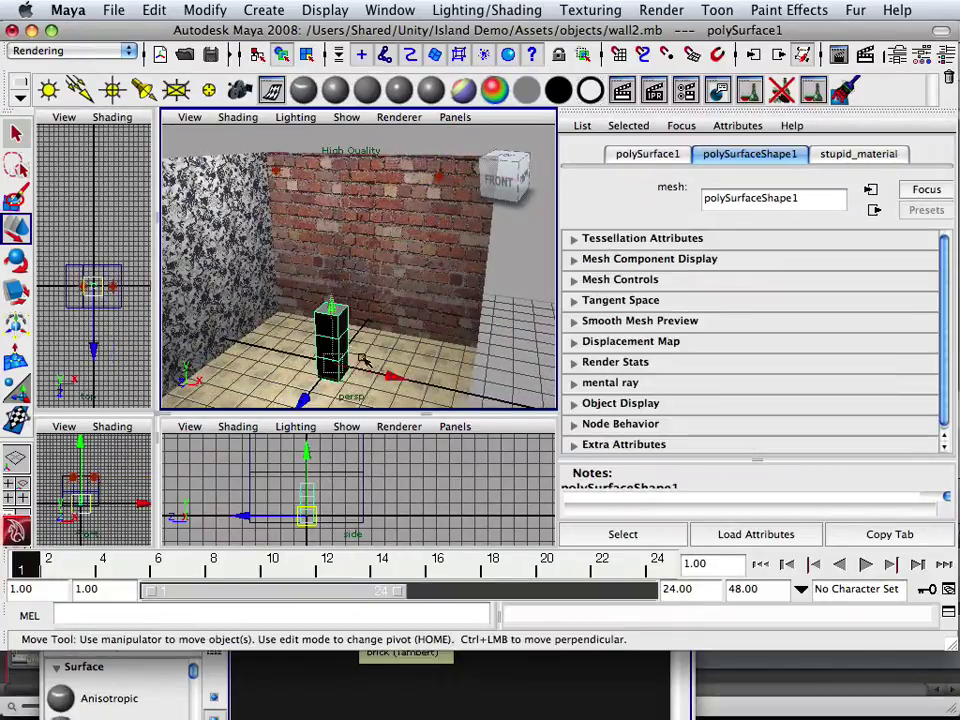
drag(335, 330, 652, 401)
Inspect the lighting on the floor and walls up close and select the room mesh
alt+drag(489, 343, 317, 326)
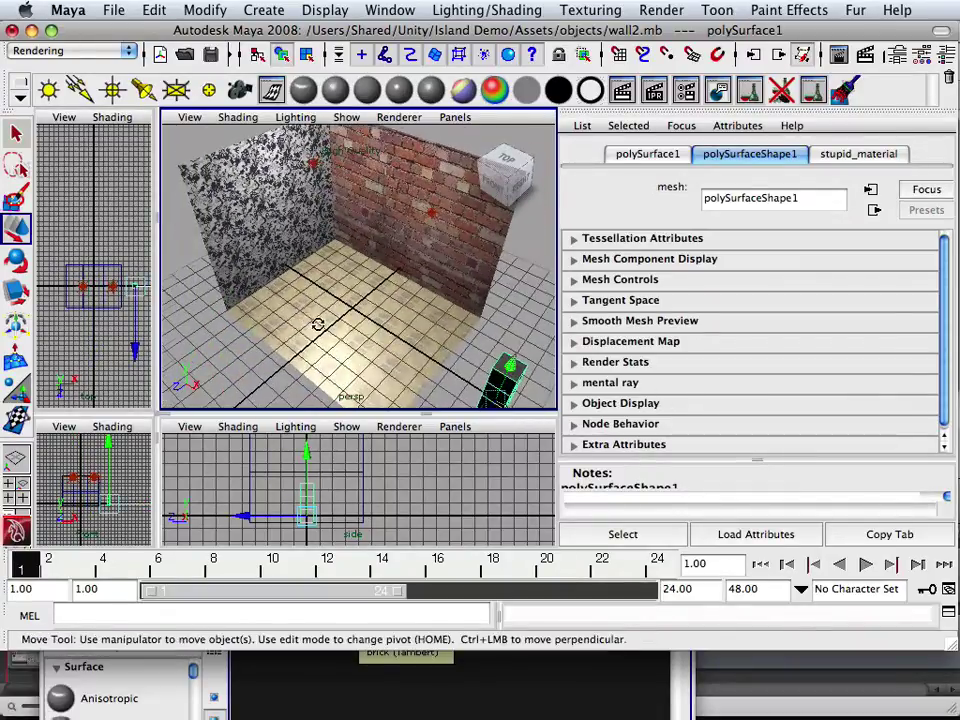
alt+right_drag(317, 326, 396, 324)
alt+middle_drag(396, 324, 369, 225)
alt+right_drag(369, 225, 259, 291)
alt+middle_drag(259, 291, 369, 287)
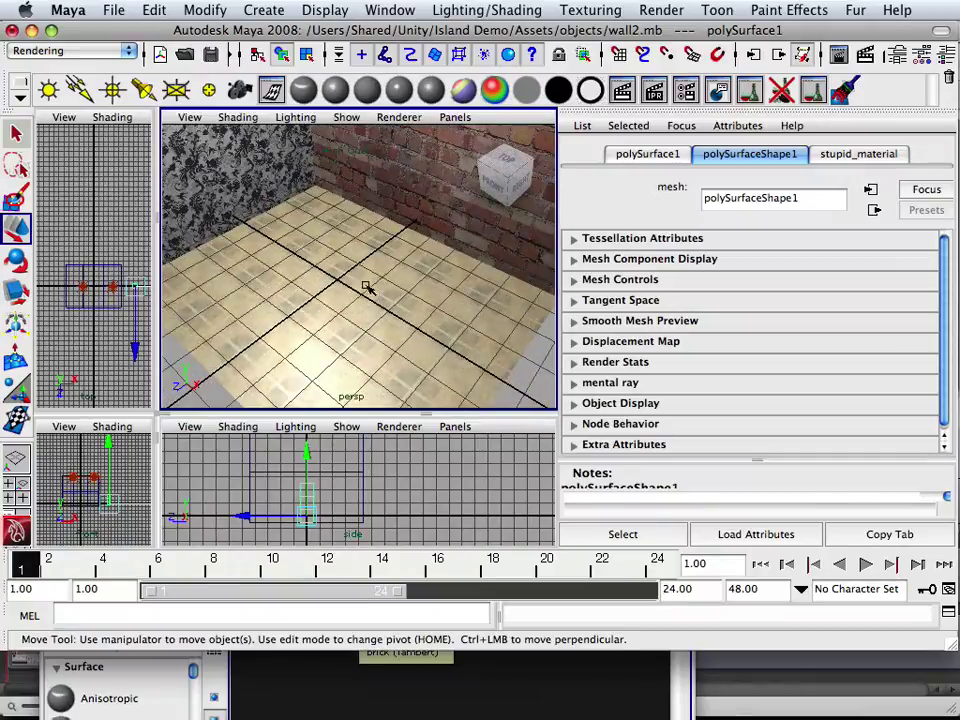
alt+drag(369, 287, 429, 214)
alt+right_drag(429, 214, 256, 248)
alt+drag(258, 250, 300, 262)
alt+right_drag(300, 262, 260, 232)
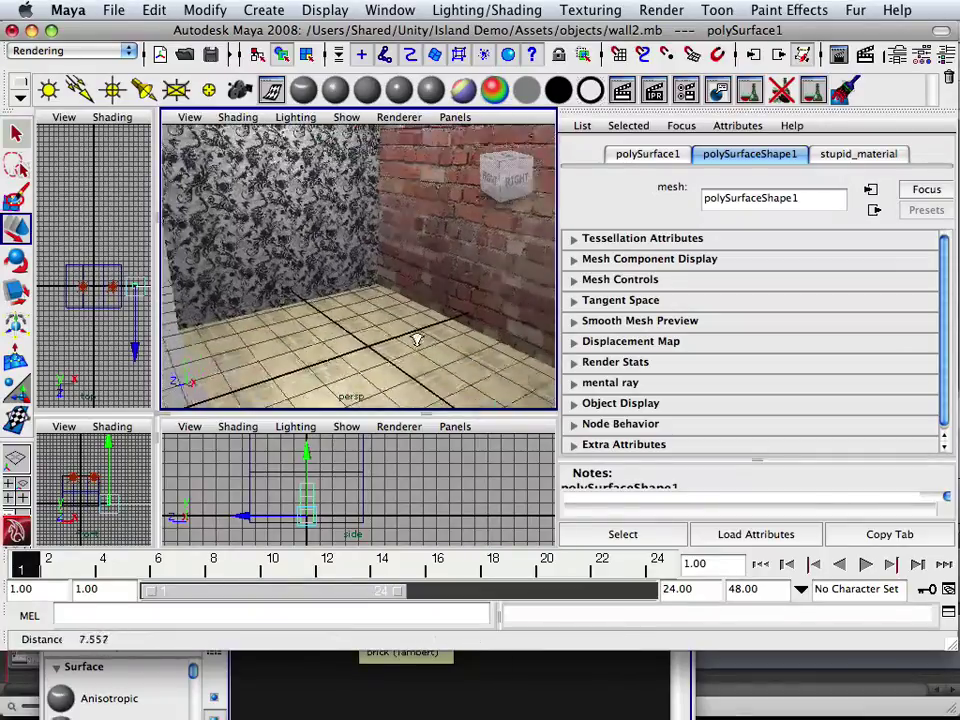
click(346, 306)
alt+drag(307, 290, 342, 285)
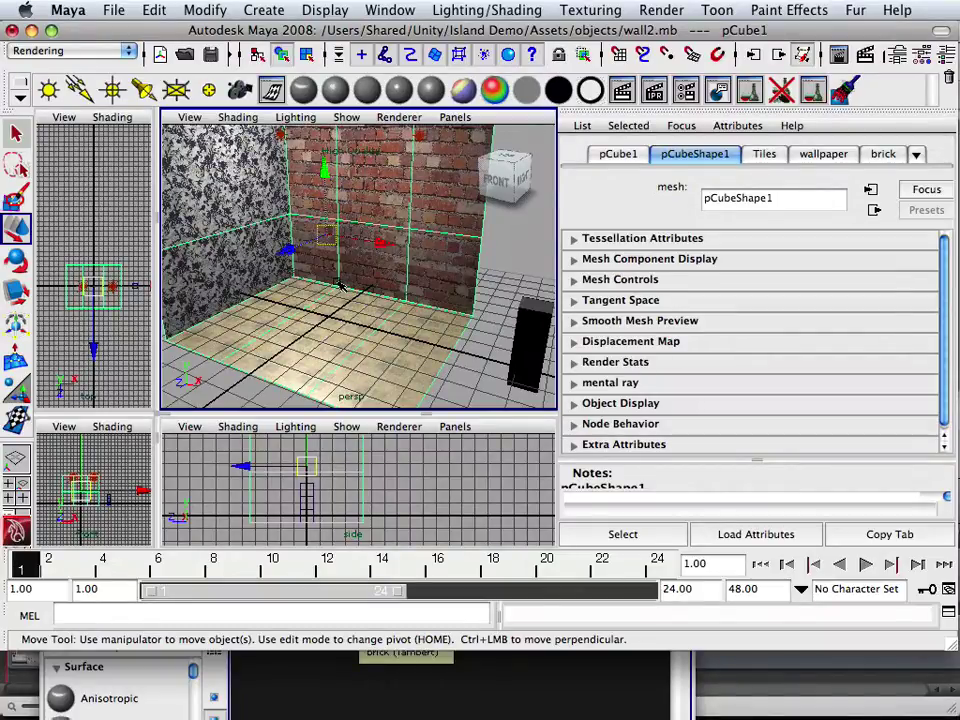
Review the render settings for mental ray, checking the common output options and the Production quality preset
click(684, 92)
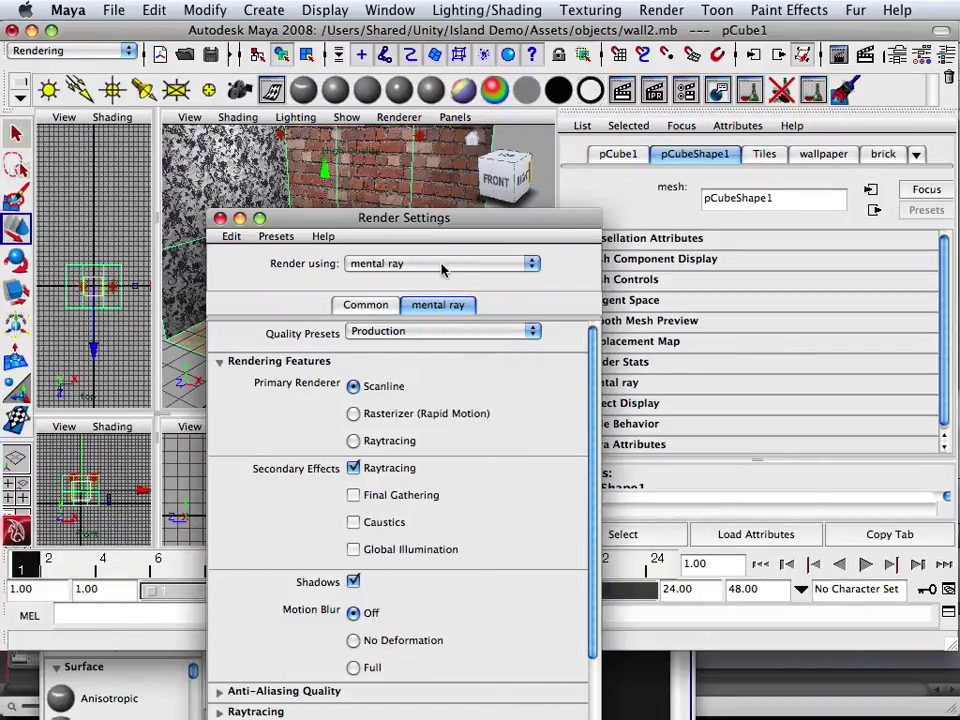
click(442, 264)
click(442, 264)
drag(378, 216, 371, 53)
click(358, 142)
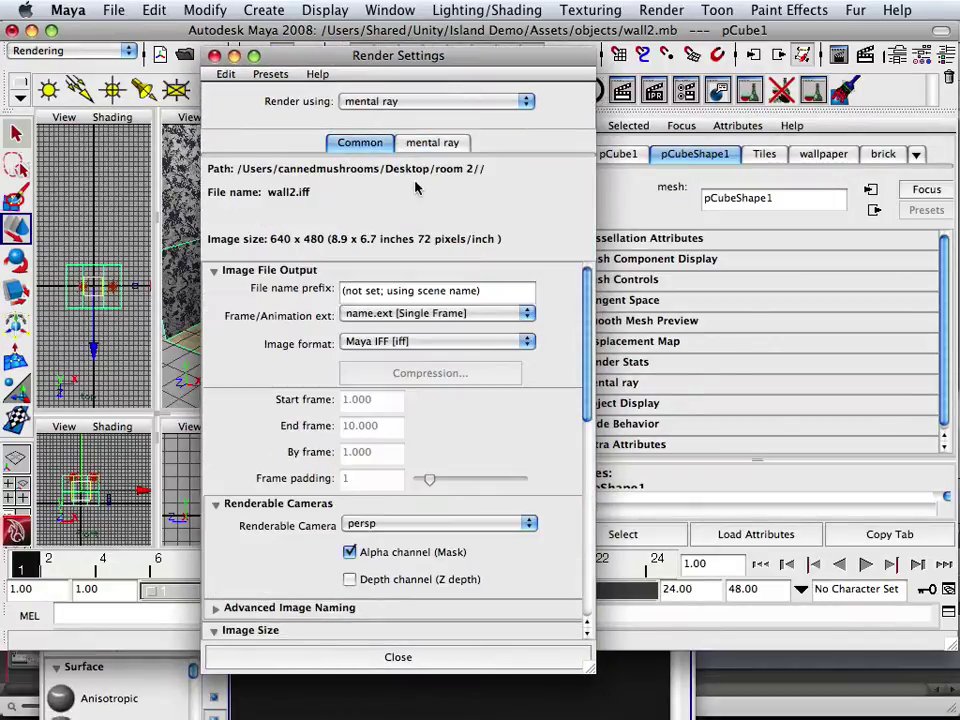
click(432, 143)
click(456, 172)
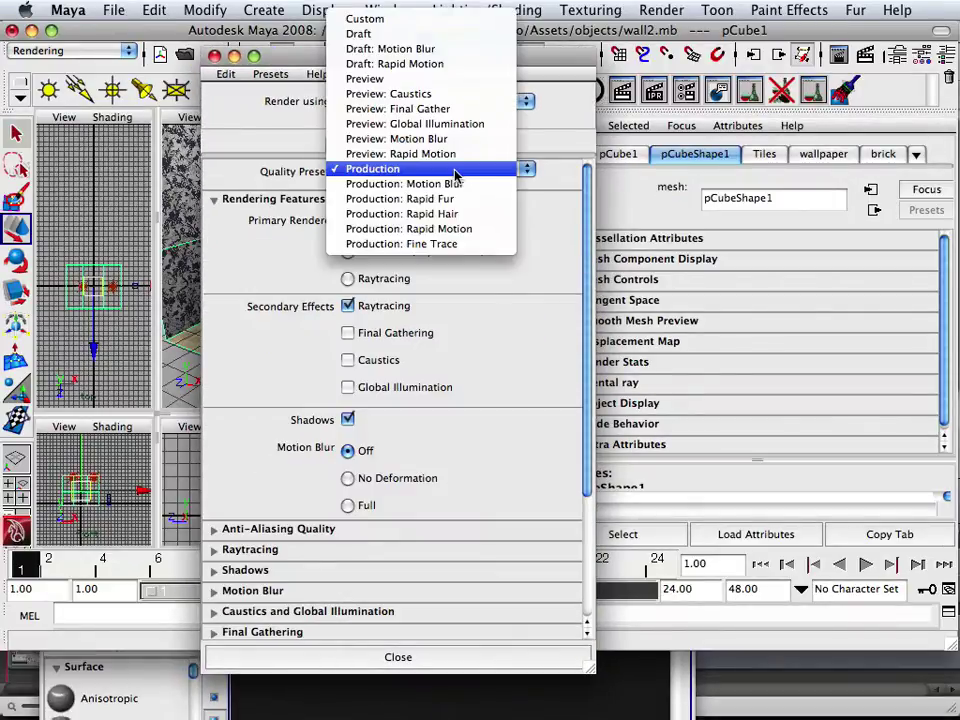
click(421, 176)
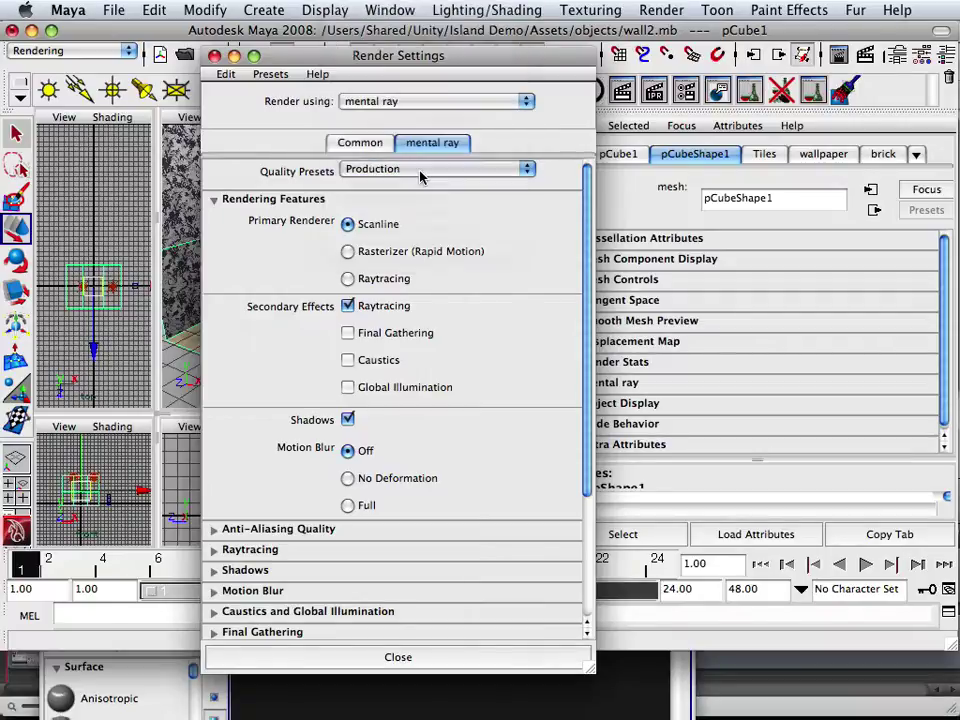
click(214, 57)
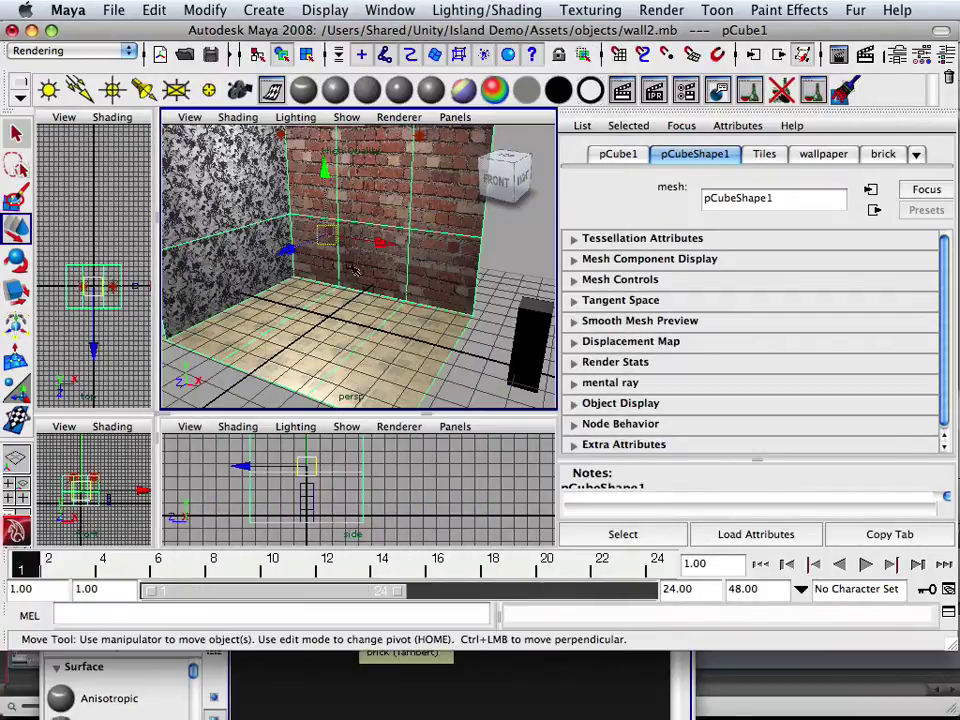
Examine how the light falls on the room's tiled floor, brick wall and wallpaper from several angles
scroll(384, 286, down, 5)
scroll(351, 280, up, 5)
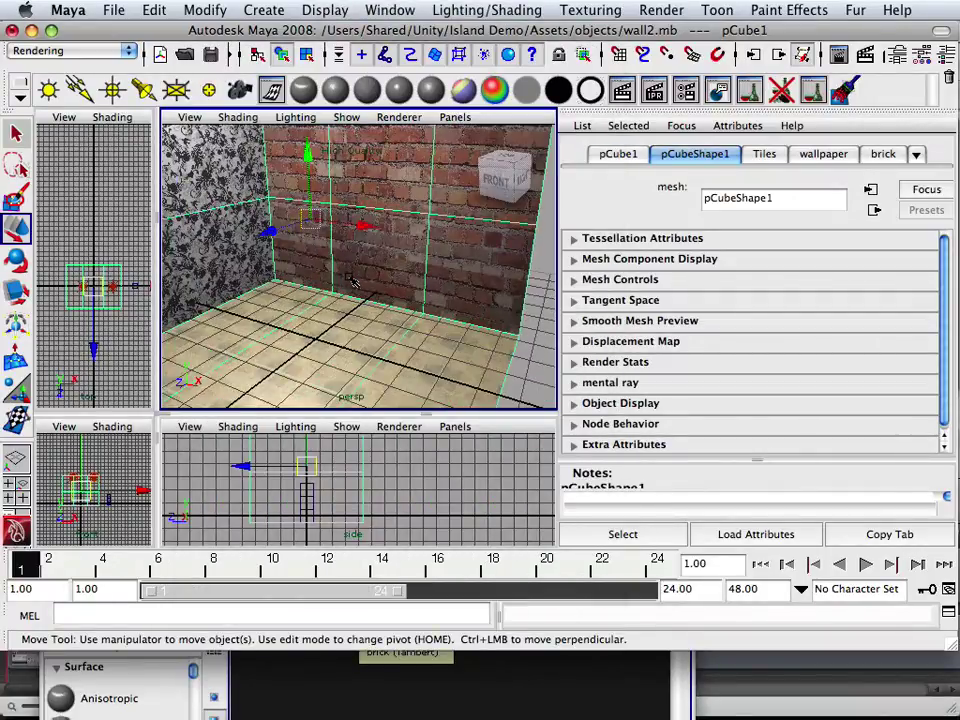
alt+drag(354, 281, 334, 261)
alt+middle_drag(346, 276, 351, 304)
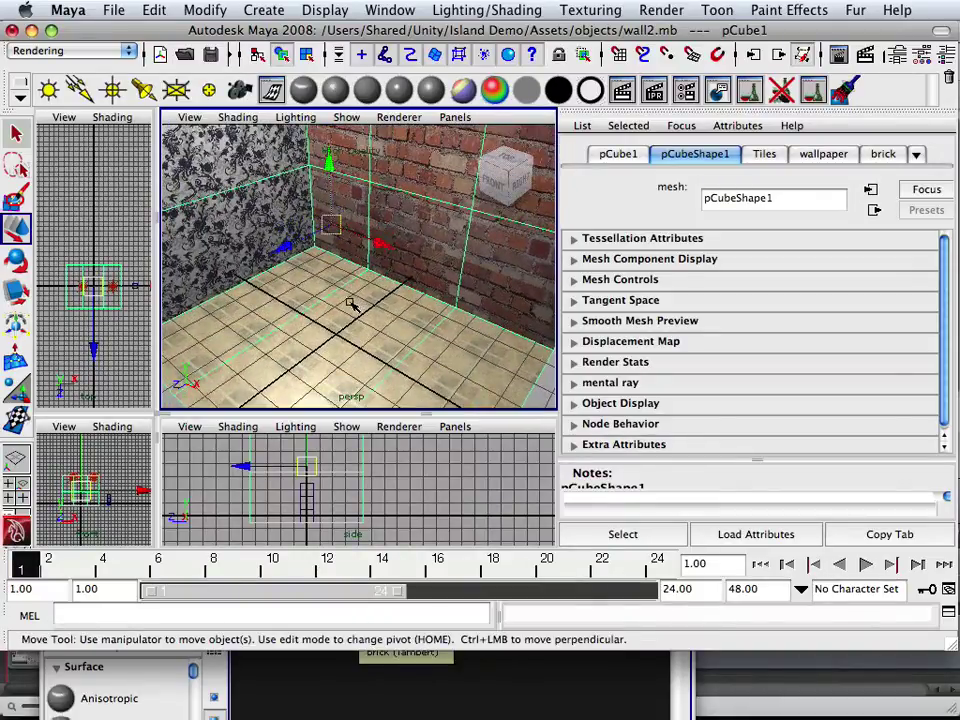
scroll(349, 304, down, 2)
alt+drag(334, 300, 363, 285)
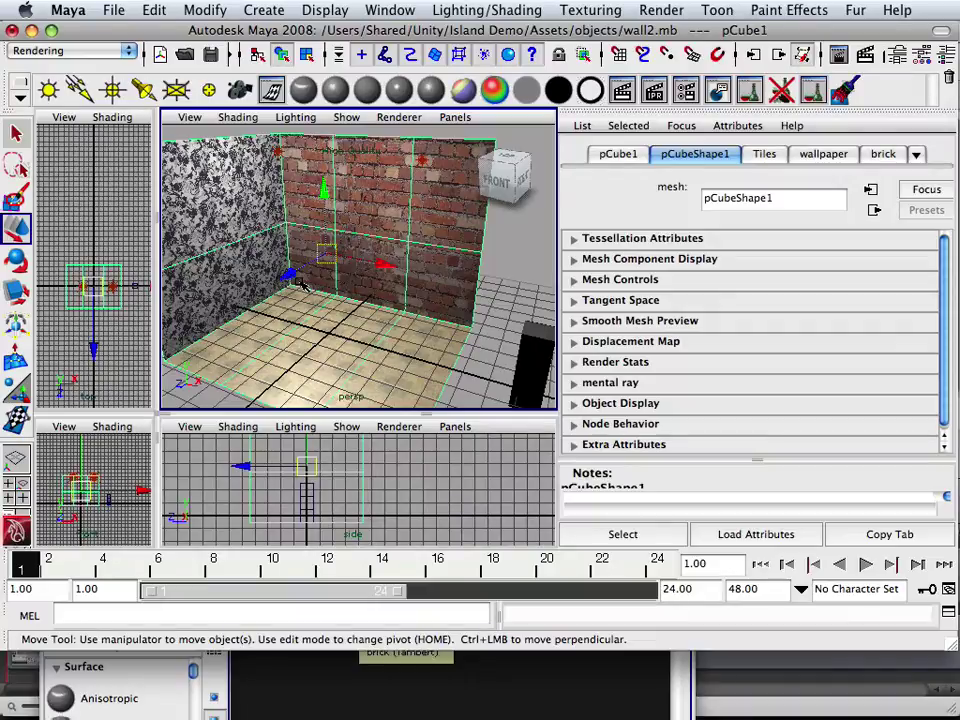
scroll(318, 287, down, 2)
mouse_move(346, 298)
alt+mouse_down()
mouse_move(326, 298)
mouse_move(360, 300)
alt+mouse_up()
scroll(342, 297, up, 3)
alt+middle_drag(340, 287, 411, 285)
scroll(408, 285, down, 3)
mouse_move(393, 282)
alt+mouse_down()
mouse_move(380, 288)
mouse_move(385, 302)
alt+mouse_up()
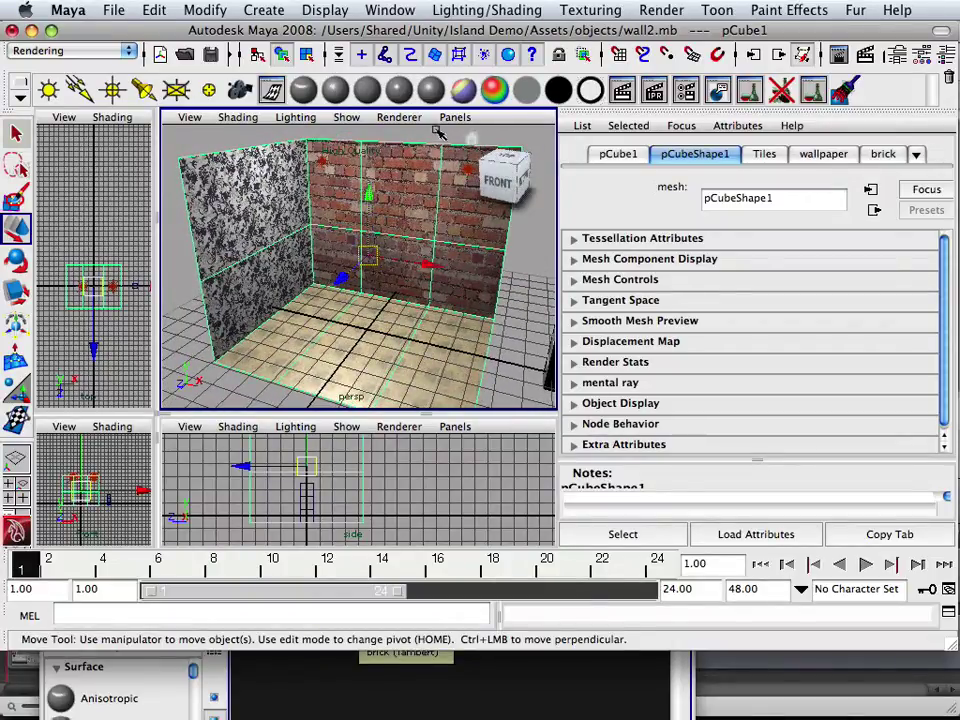
Open the mental ray Batch Bake options for the selected room and keep the color mode on Light and color
click(452, 12)
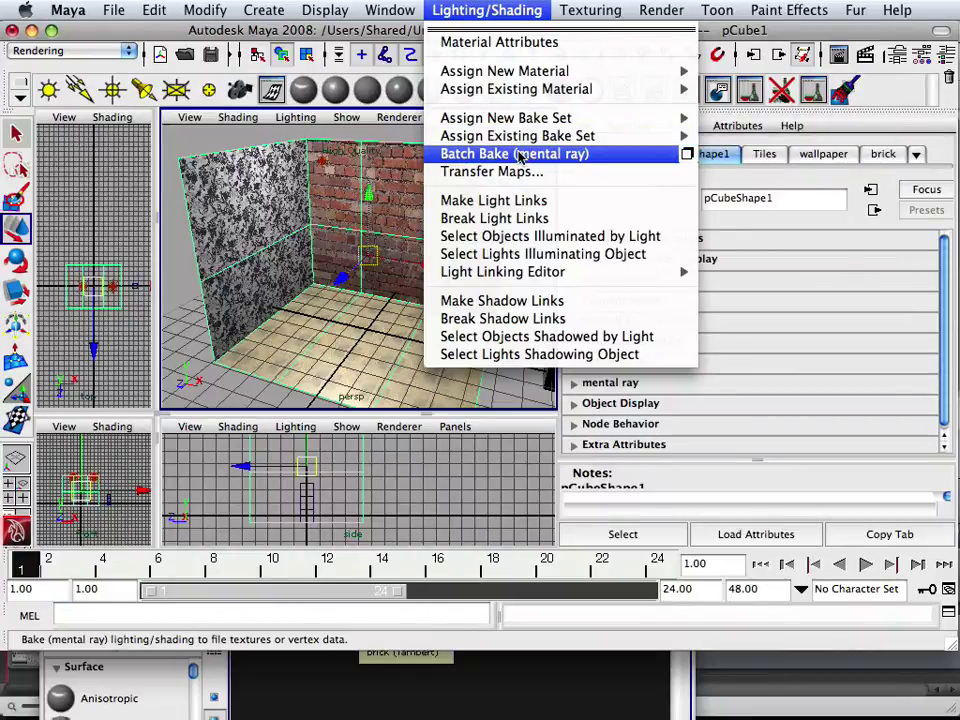
click(687, 160)
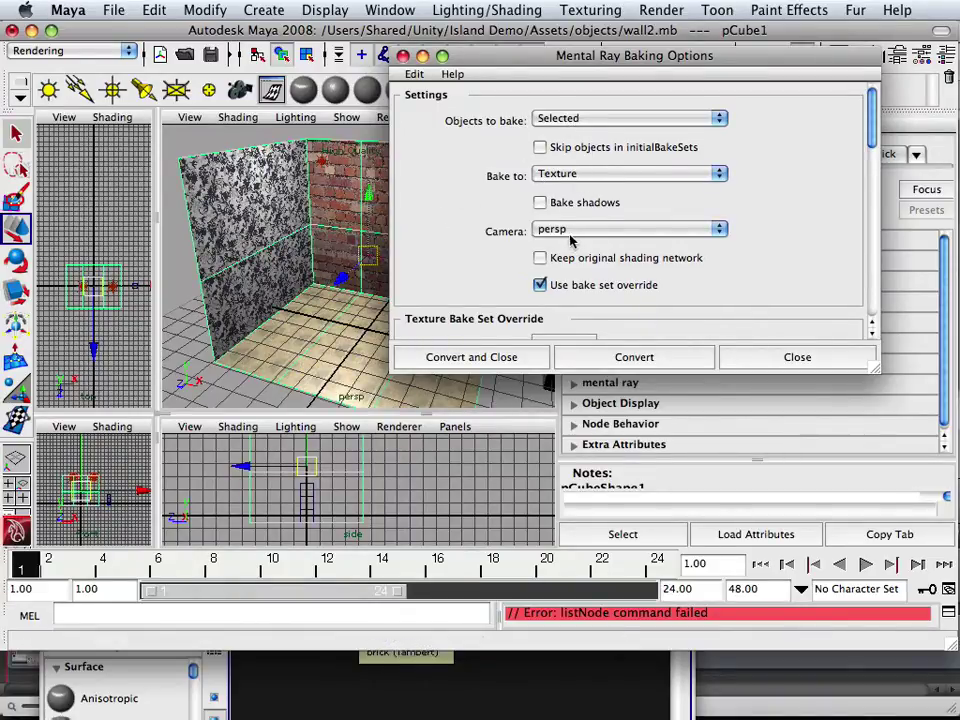
scroll(297, 233, down, 3)
scroll(600, 250, down, 2)
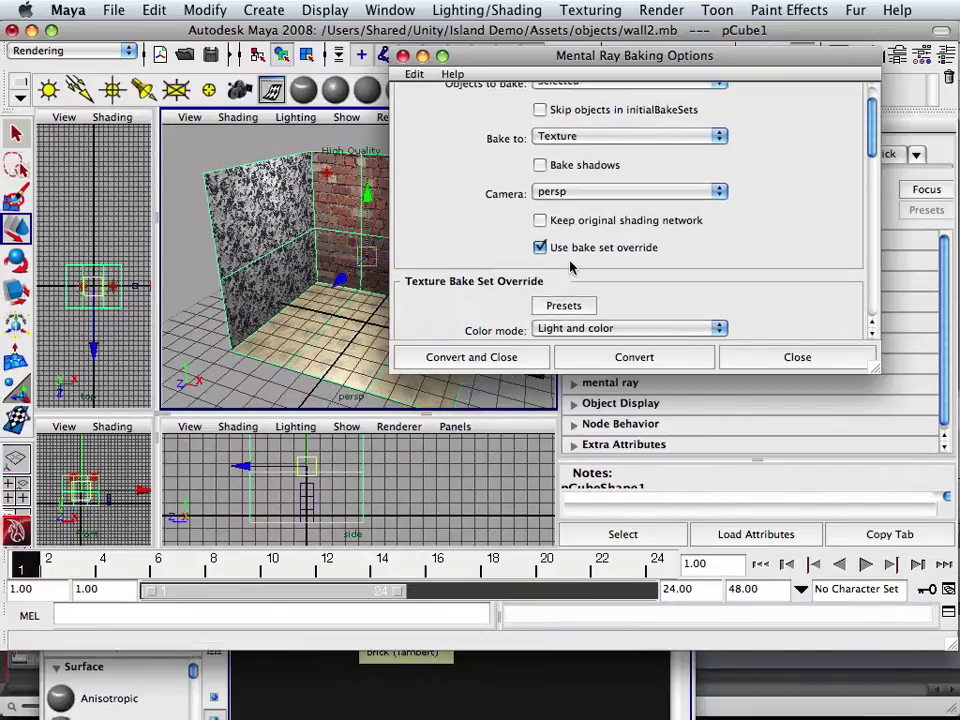
scroll(600, 257, down, 3)
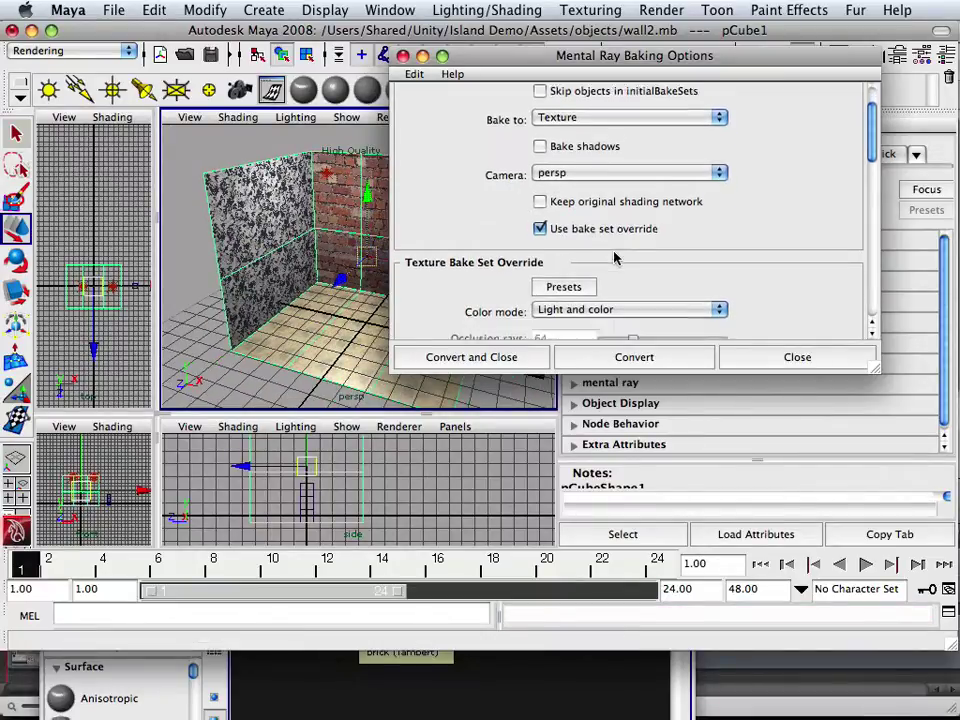
scroll(572, 188, down, 2)
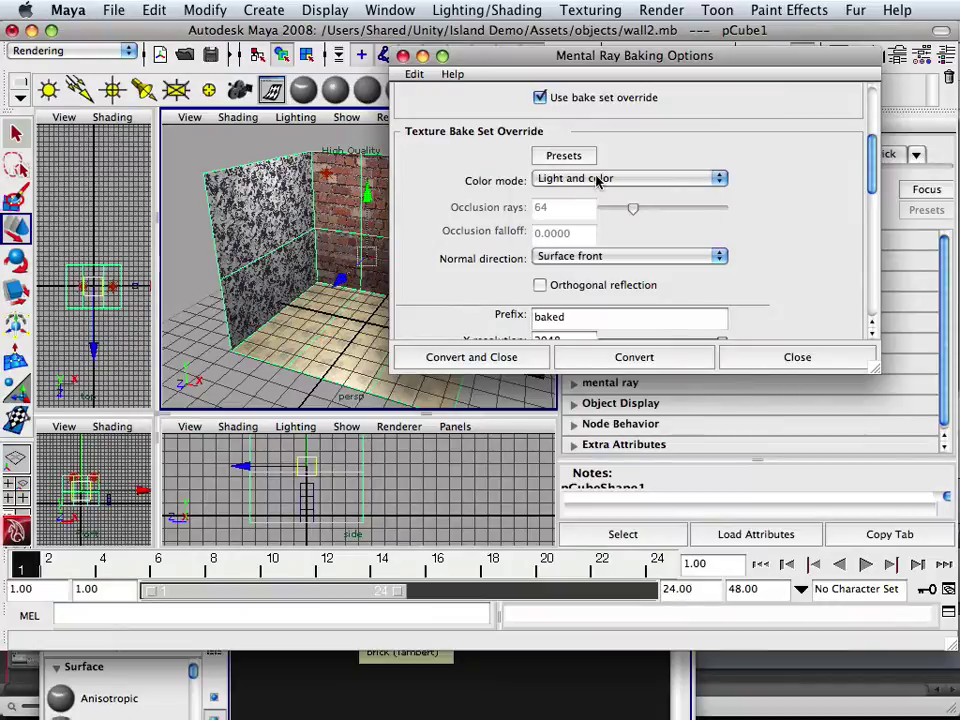
click(581, 180)
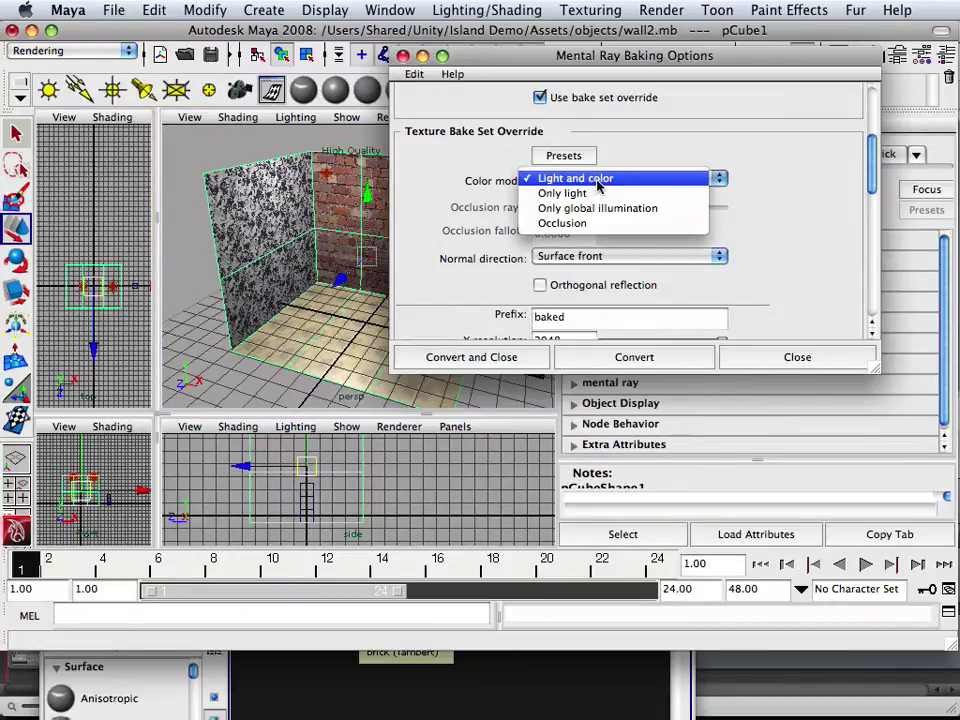
click(598, 180)
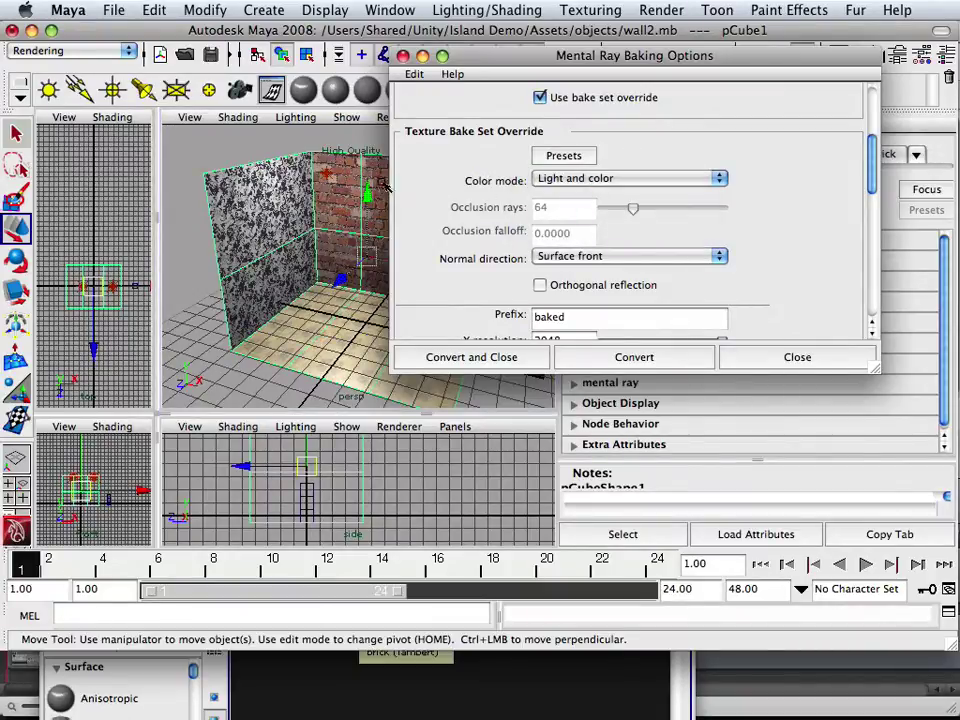
Set the baked texture's file prefix to Finalroom
scroll(351, 184, down, 1)
scroll(456, 266, down, 1)
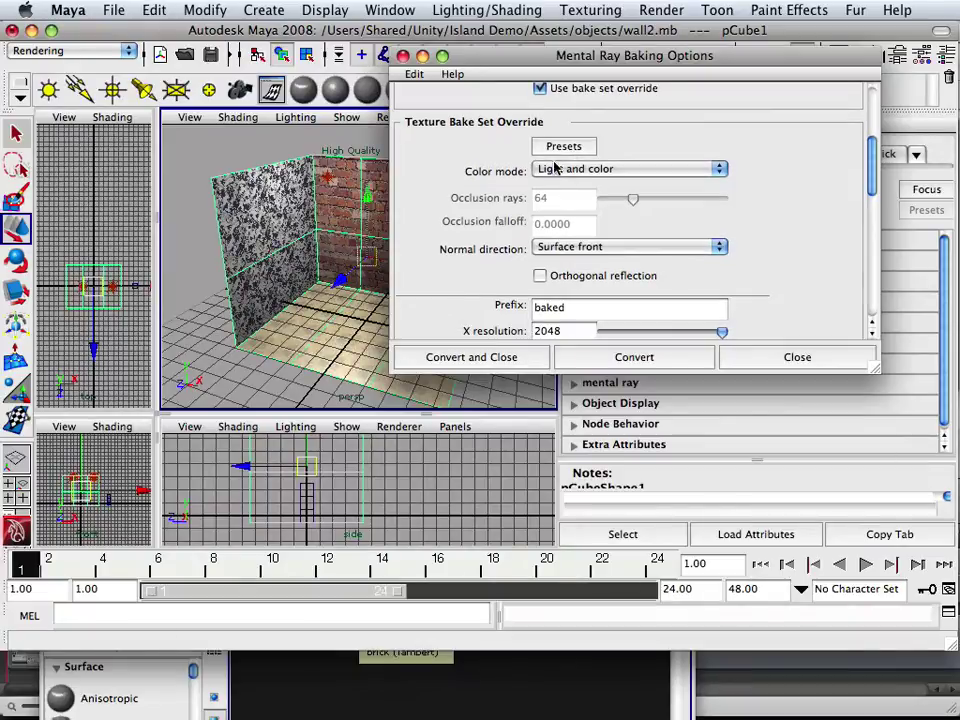
scroll(572, 185, down, 5)
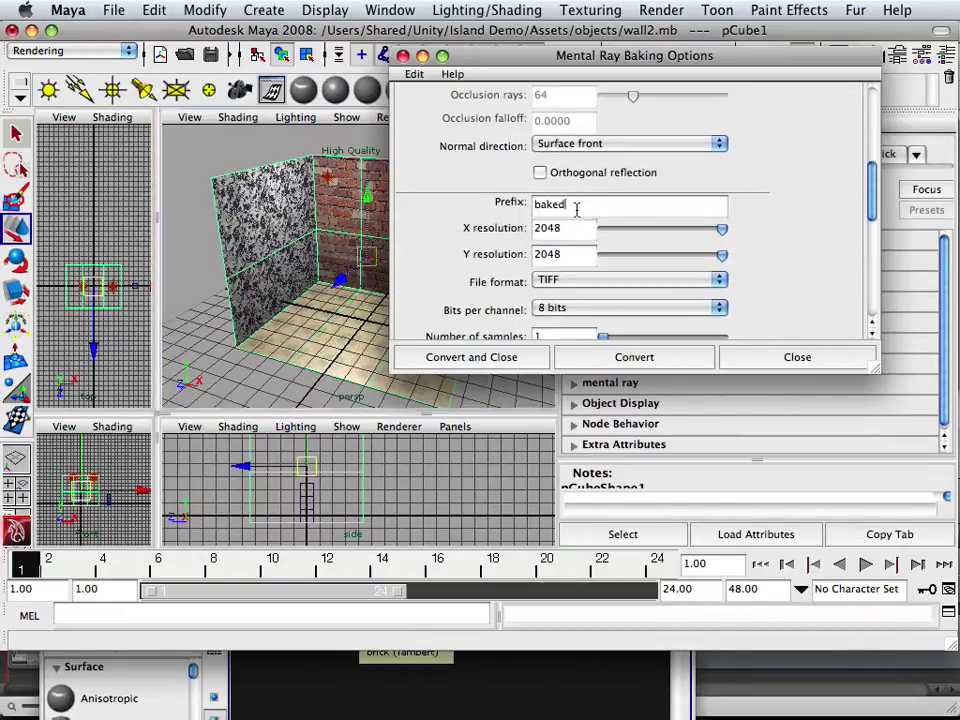
double_click(578, 207)
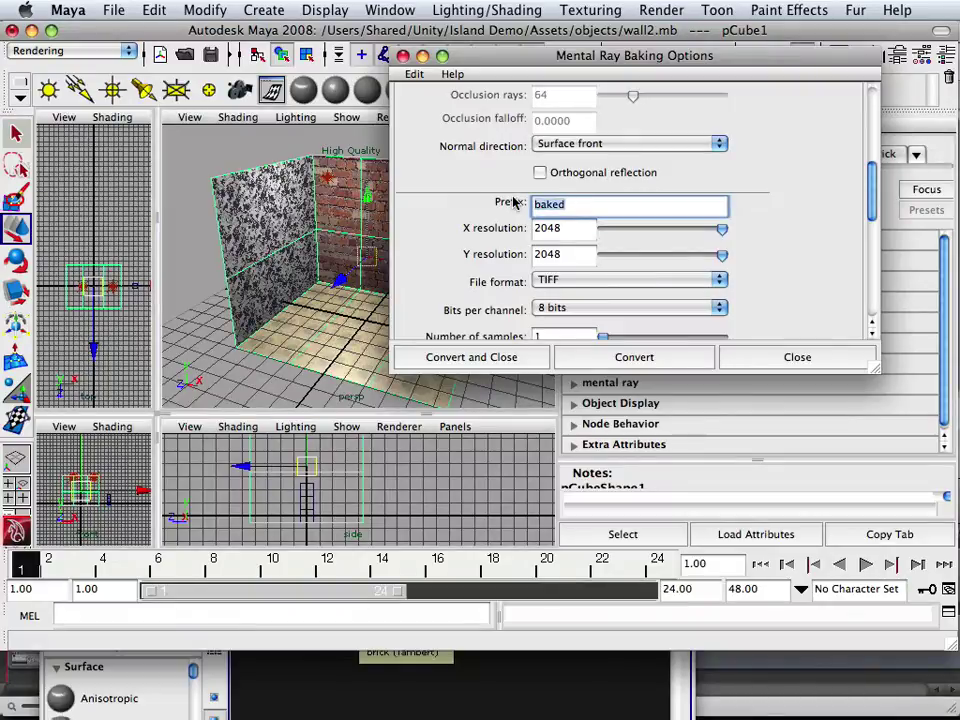
text(Final text)
key(BackSpace)
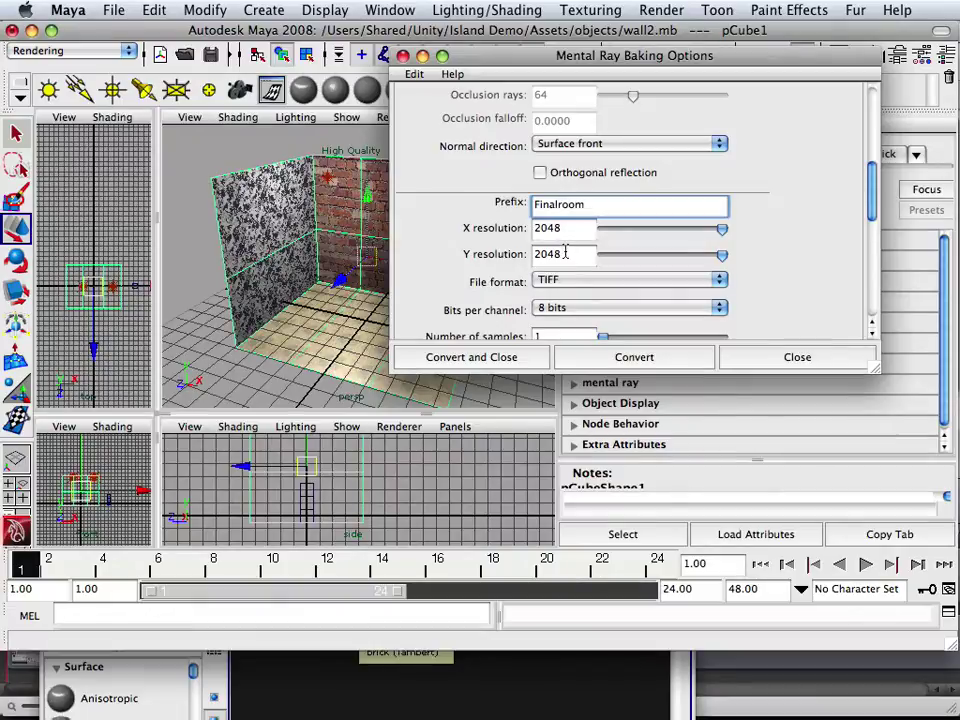
Bake the selected room's light and color into one texture map and close the baking options
scroll(576, 279, down, 3)
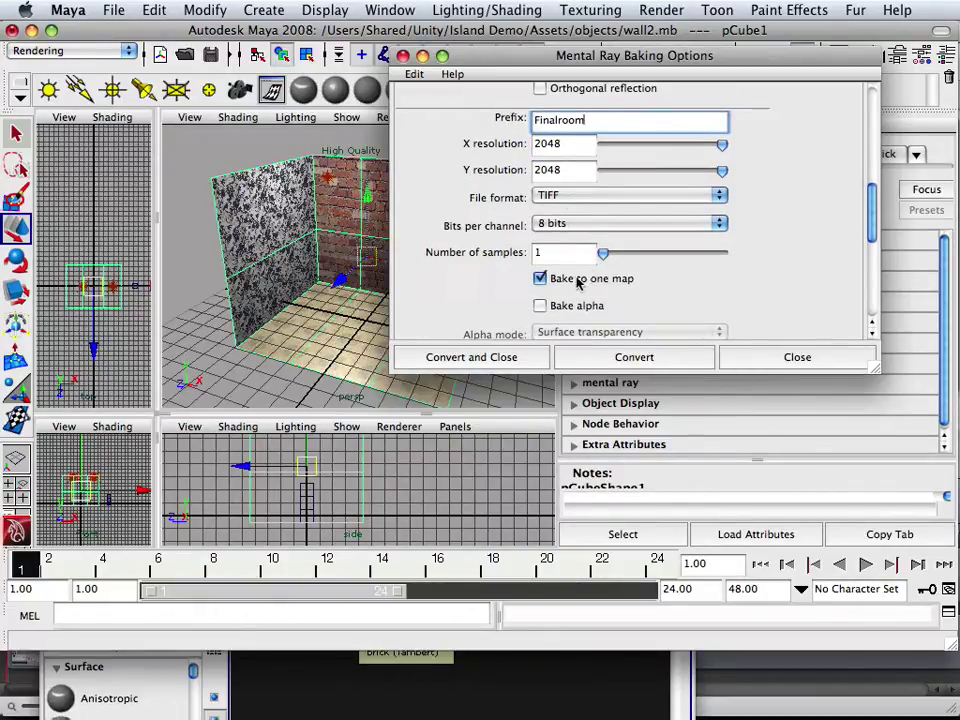
scroll(579, 285, down, 3)
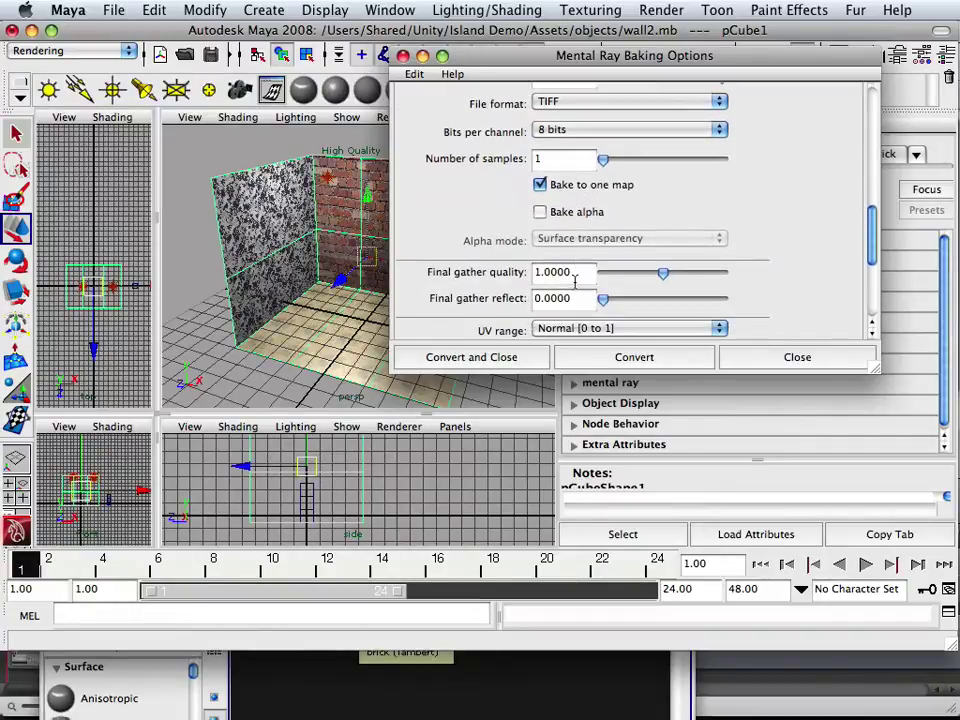
click(511, 358)
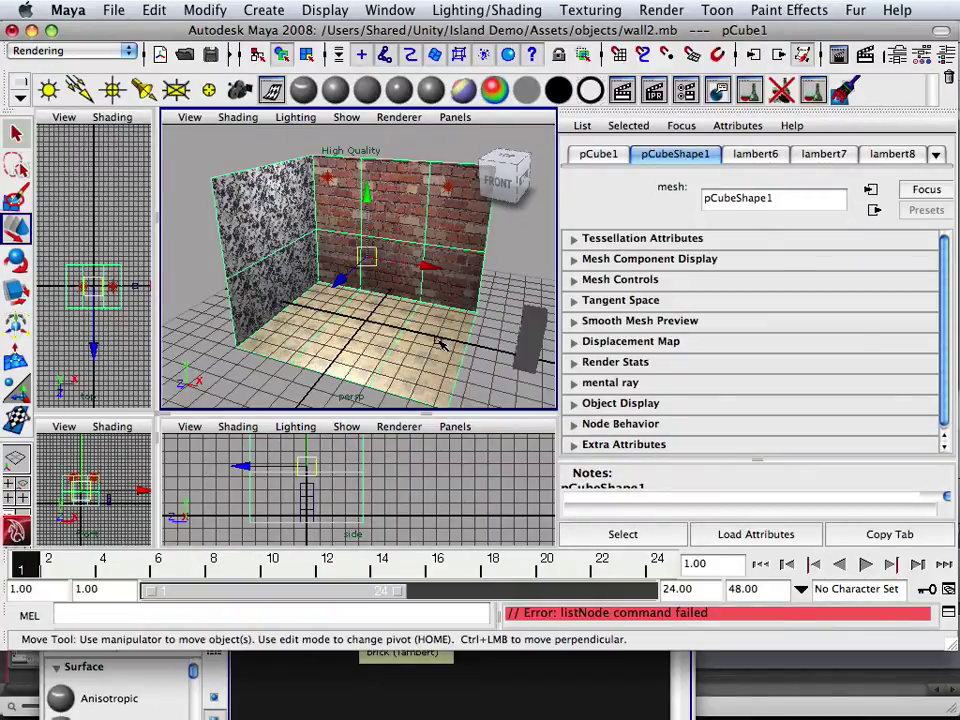
Open the Hypershade and inspect the new lambert8 material and its baked Finalroom texture, refreshing their previews
alt+drag(440, 343, 420, 300)
click(390, 10)
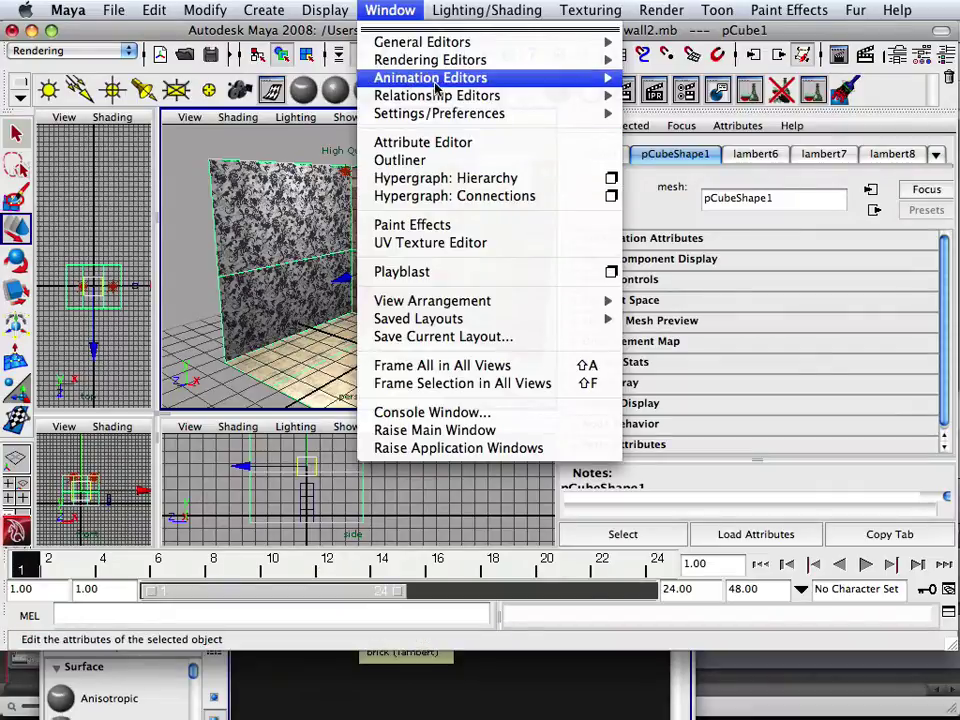
mouse_move(560, 60)
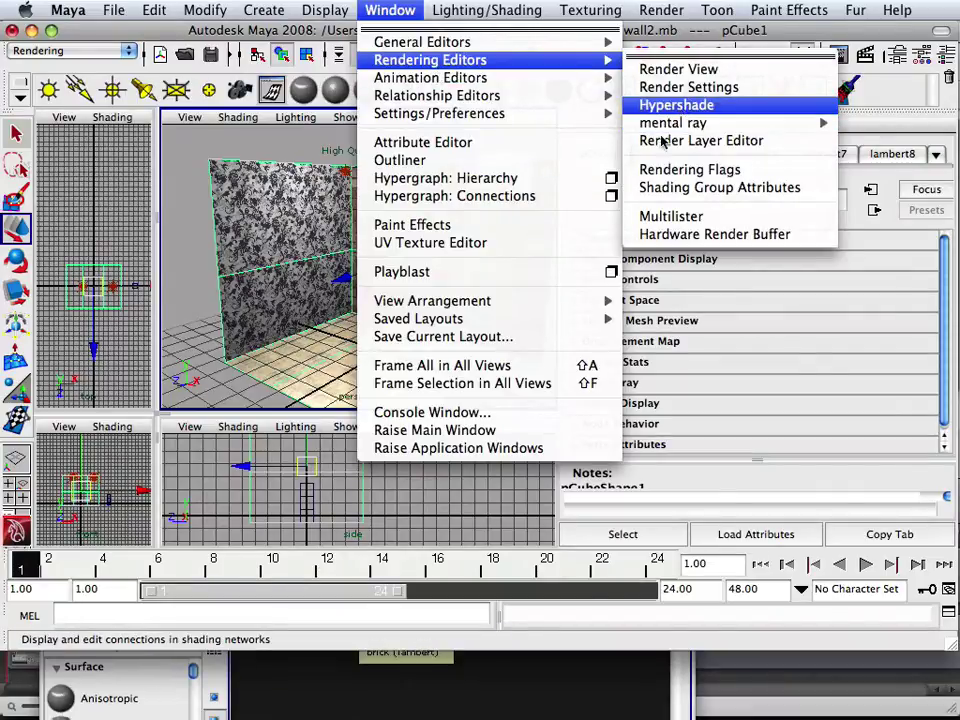
click(672, 105)
drag(378, 557, 376, 191)
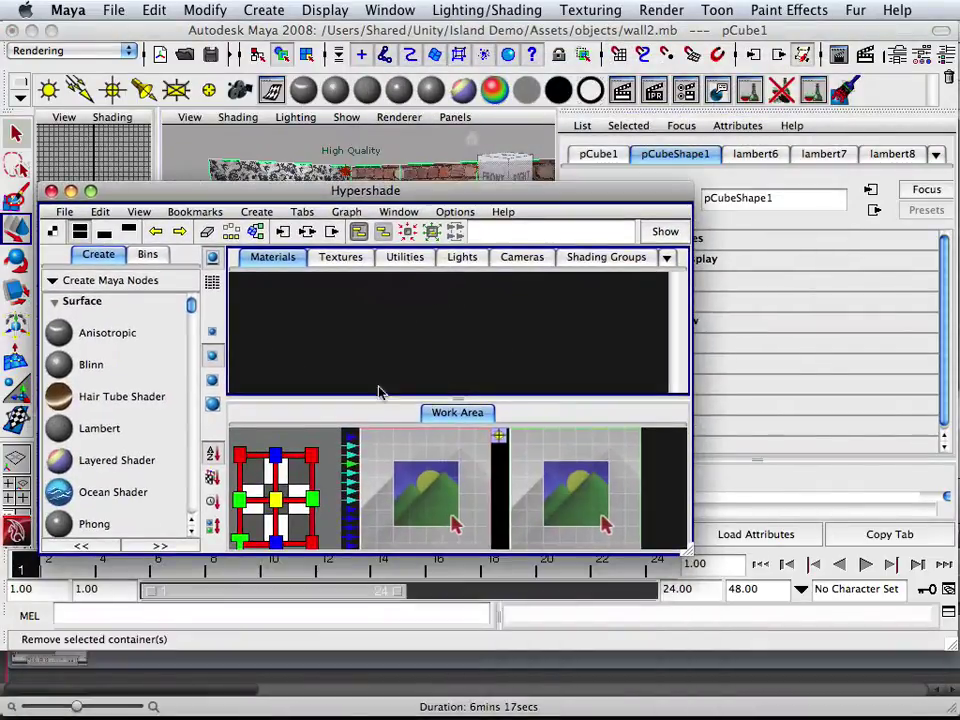
alt+right_drag(379, 460, 543, 505)
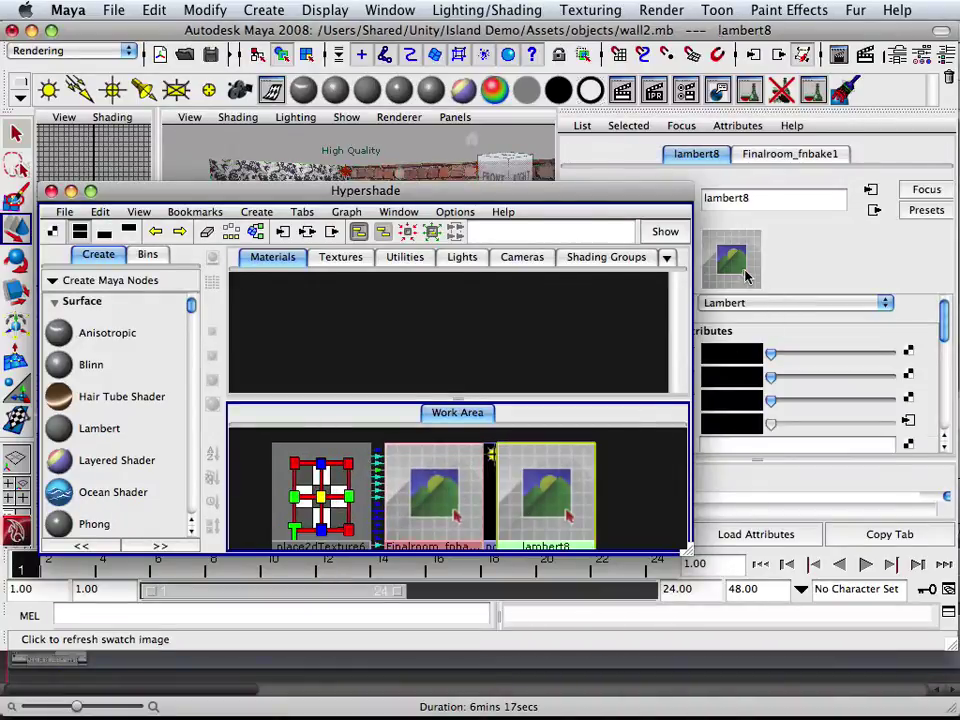
click(443, 500)
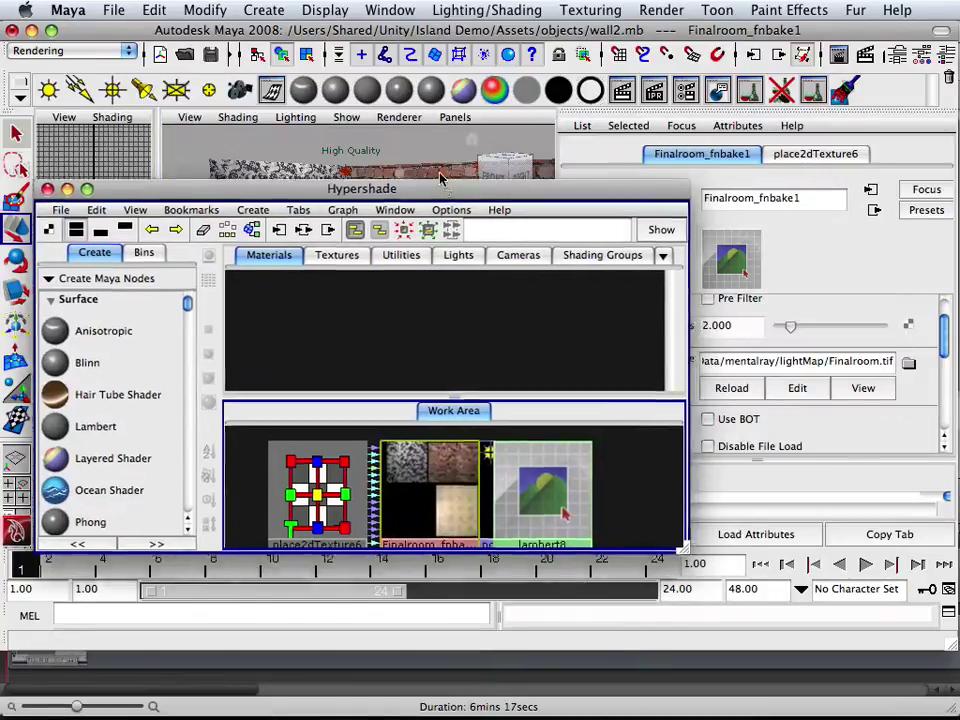
drag(481, 196, 430, 102)
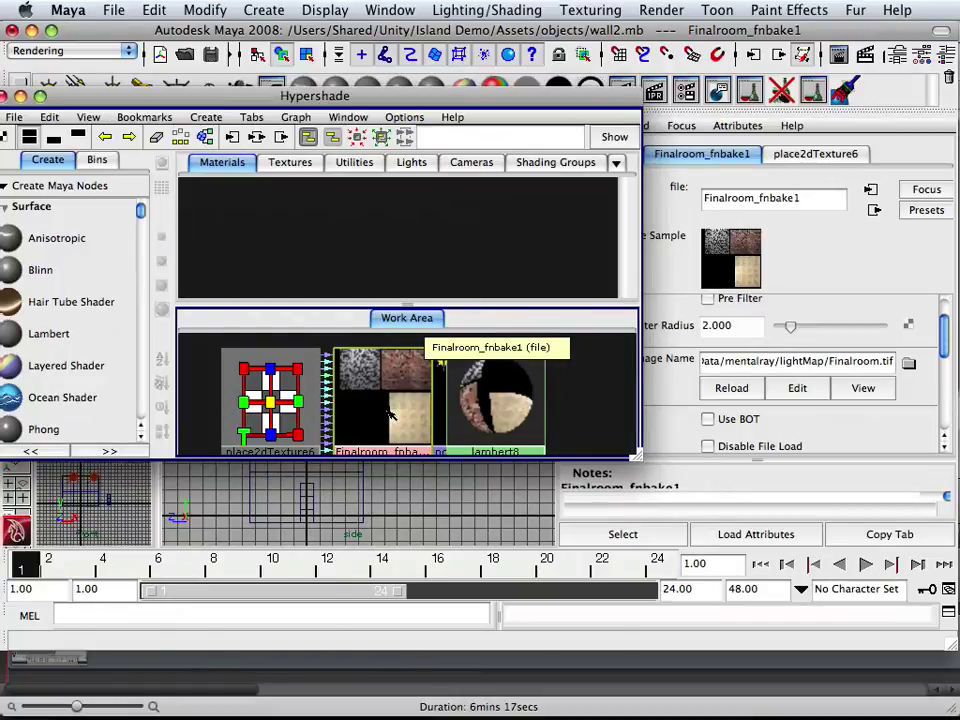
Find the baked Finalroom texture among the scene's textures and open its image file in Preview for editing
click(300, 163)
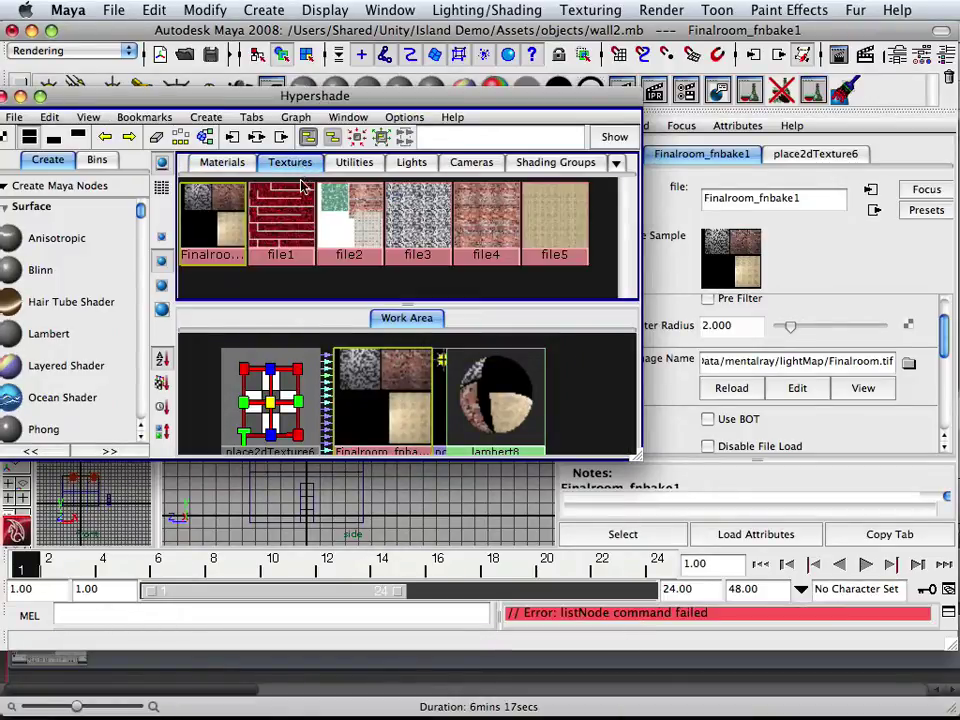
right_click(216, 222)
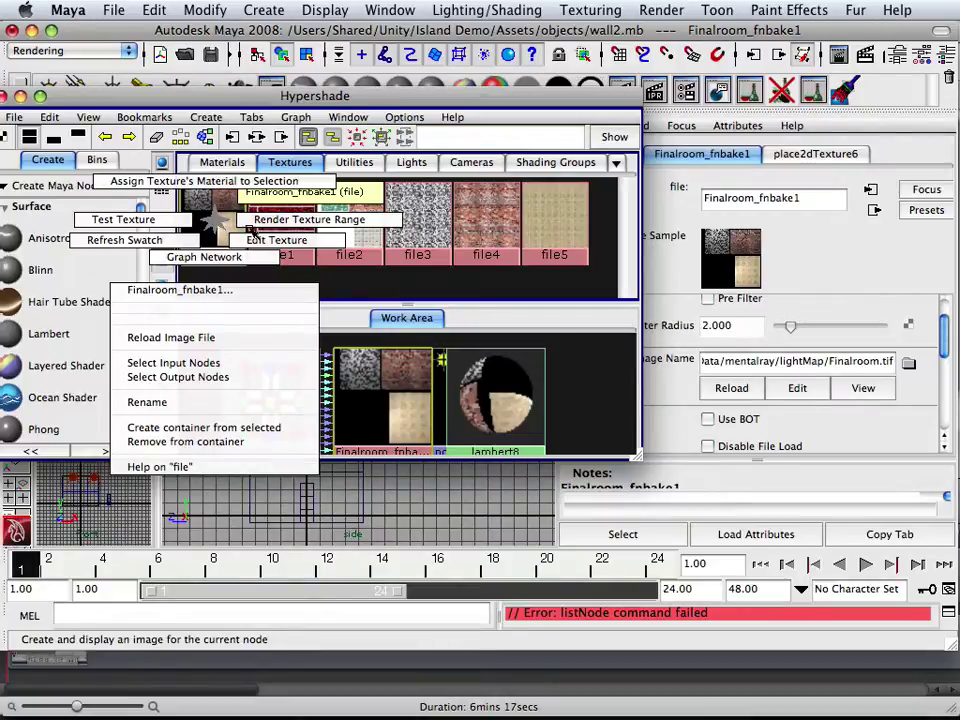
click(278, 243)
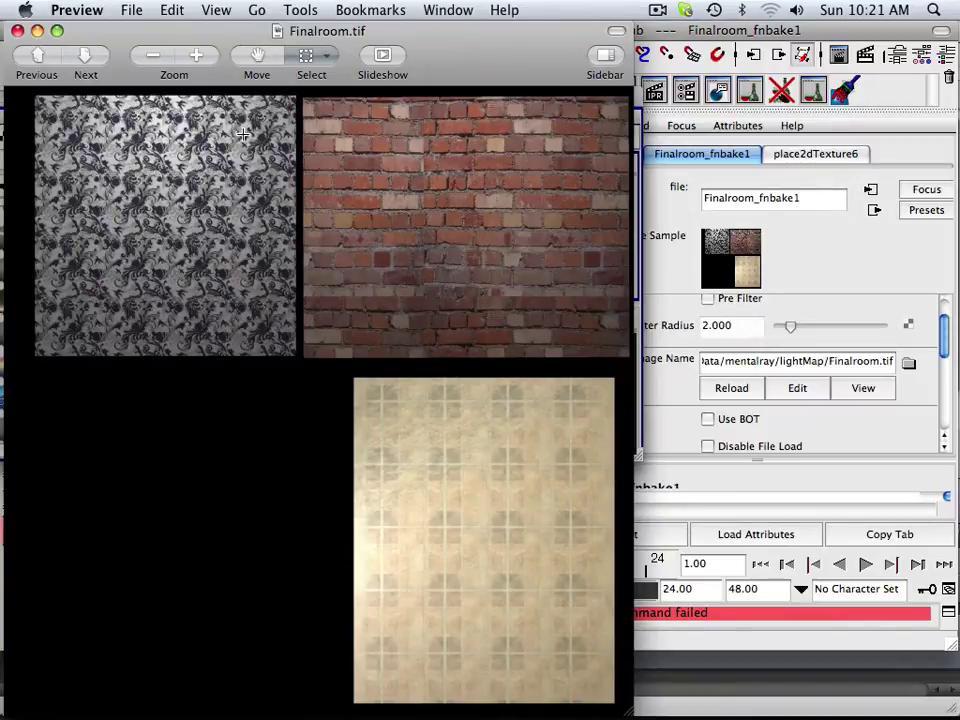
Start saving a copy of the Finalroom image, keeping TIFF as the format
click(134, 10)
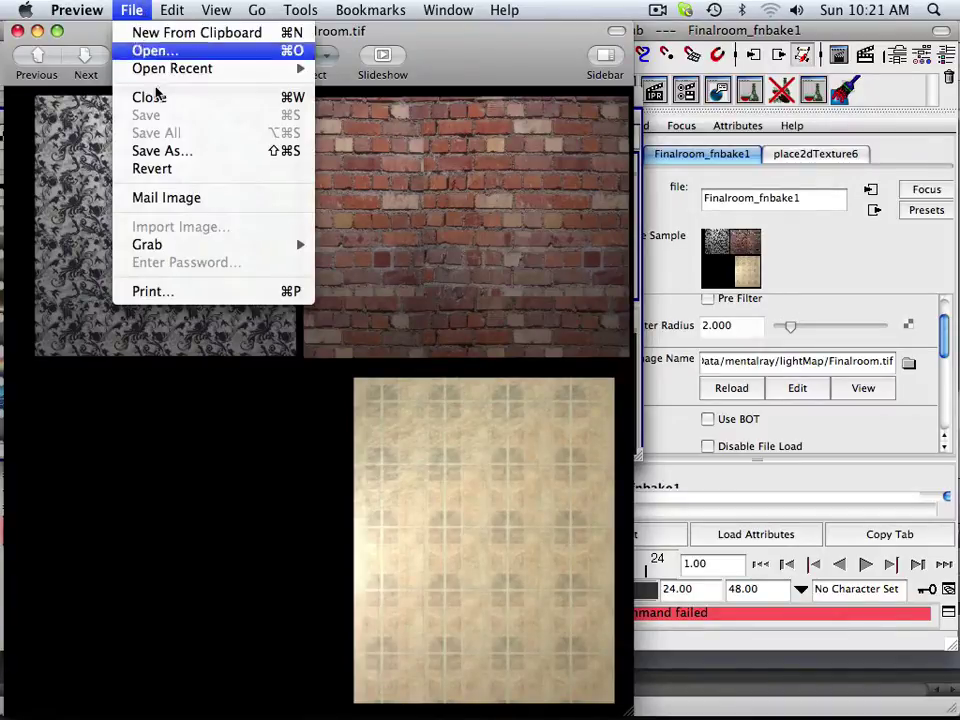
click(170, 151)
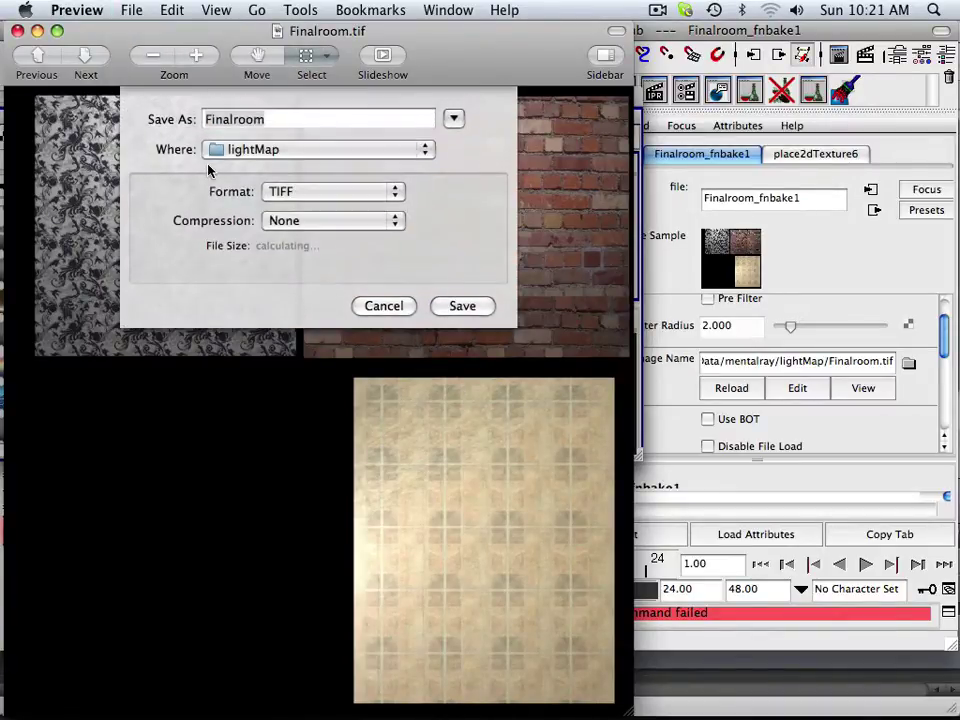
click(396, 191)
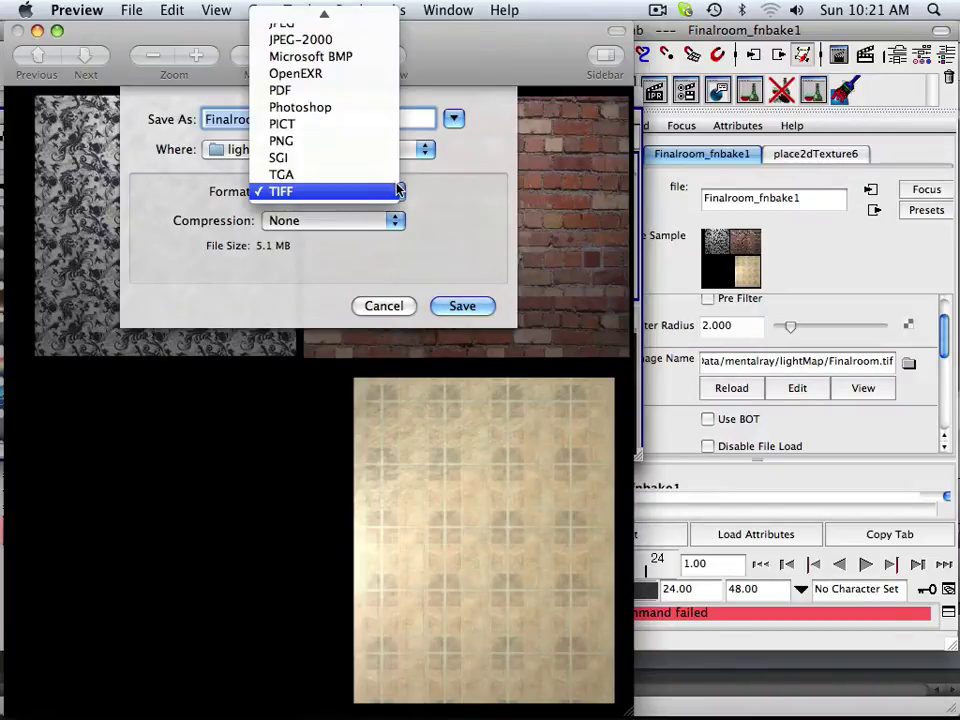
click(400, 189)
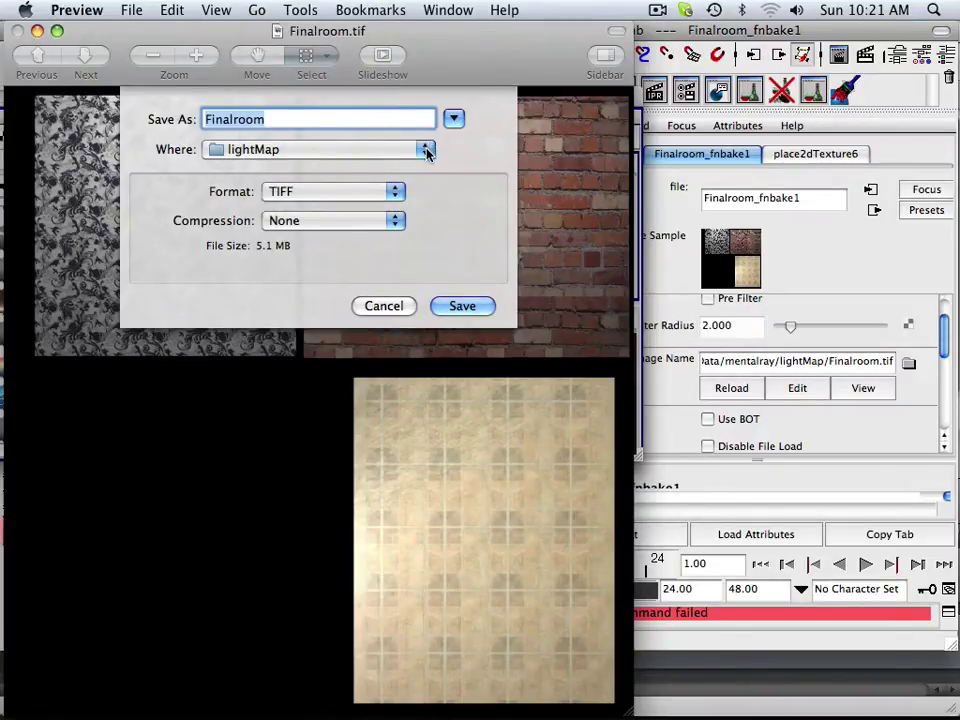
Expand the save location browser and go to the mac-hd folder Users/Shared/Unity/Island Demo/Assets
click(427, 152)
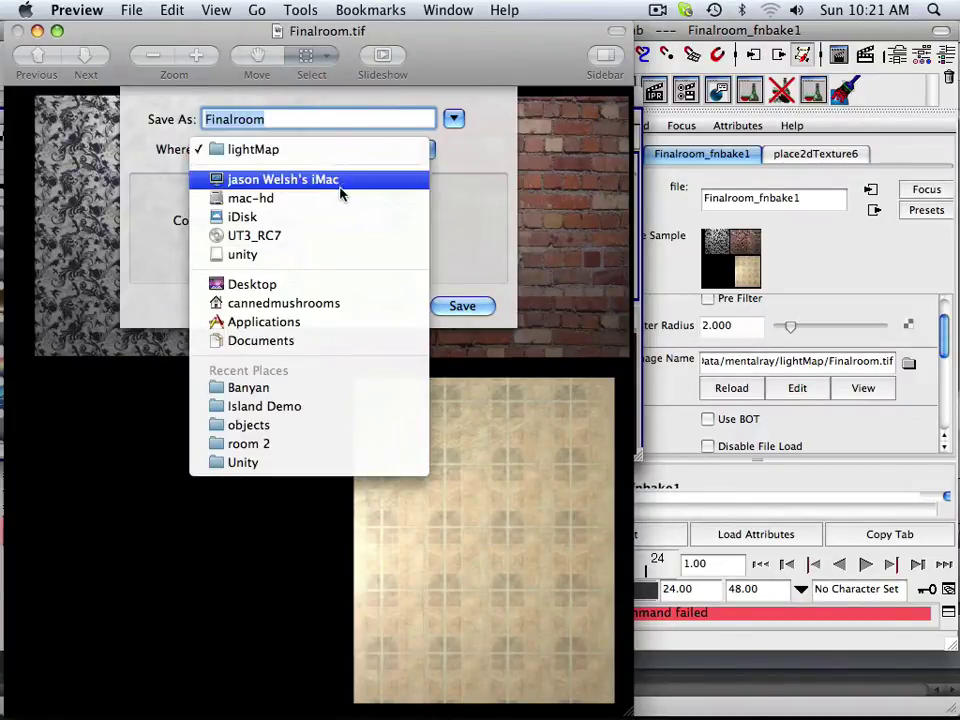
key(Escape)
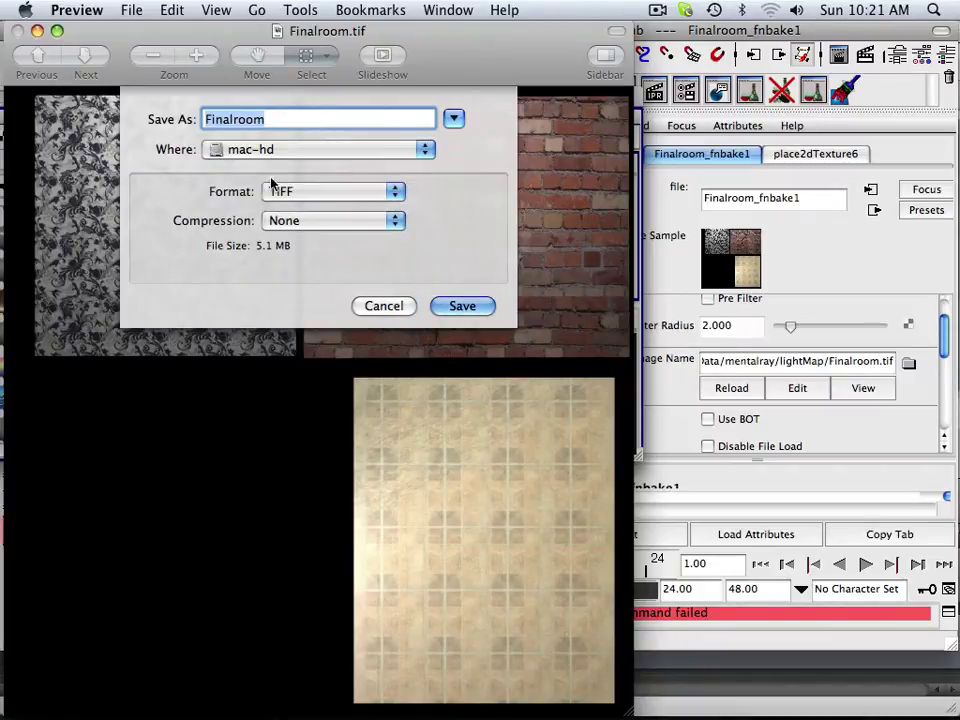
click(455, 119)
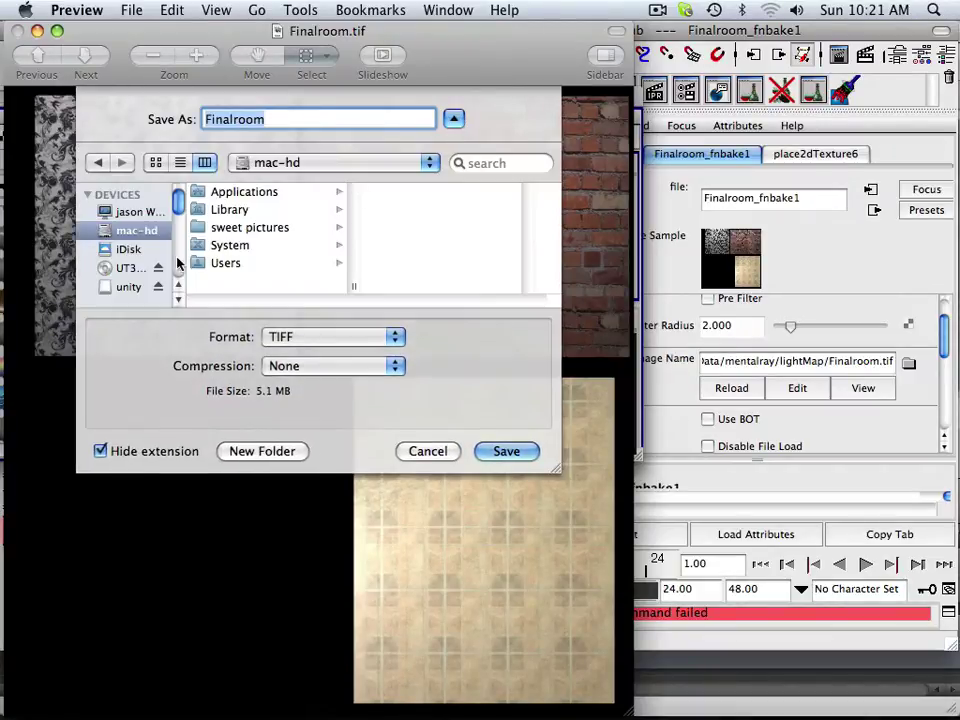
click(220, 263)
click(407, 212)
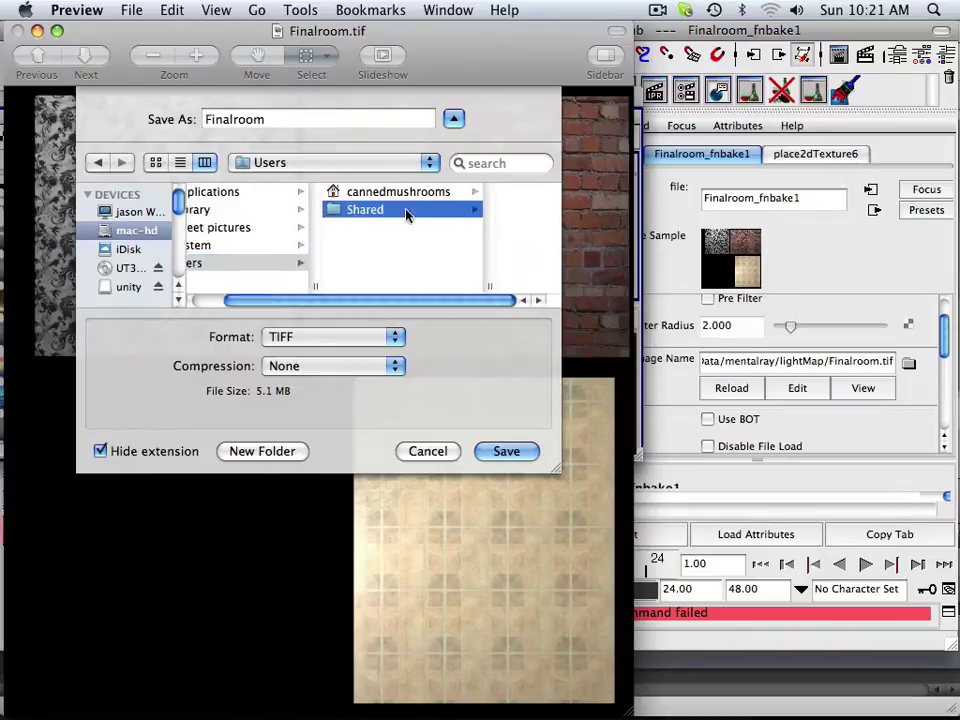
scroll(456, 241, down, 4)
scroll(456, 241, down, 4)
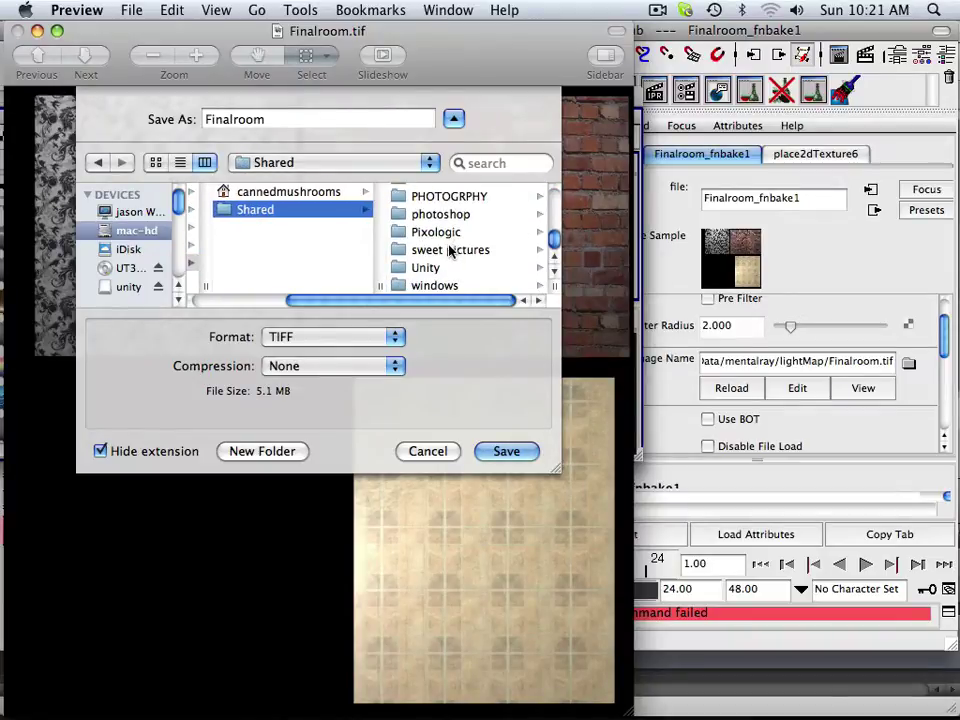
click(430, 268)
scroll(460, 260, down, 5)
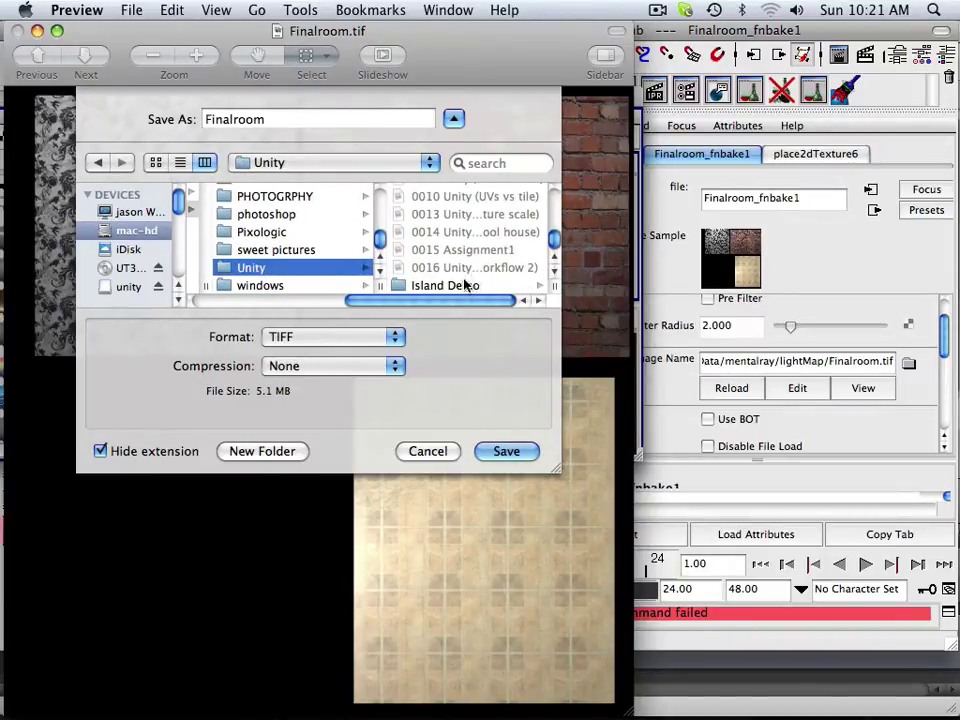
click(467, 285)
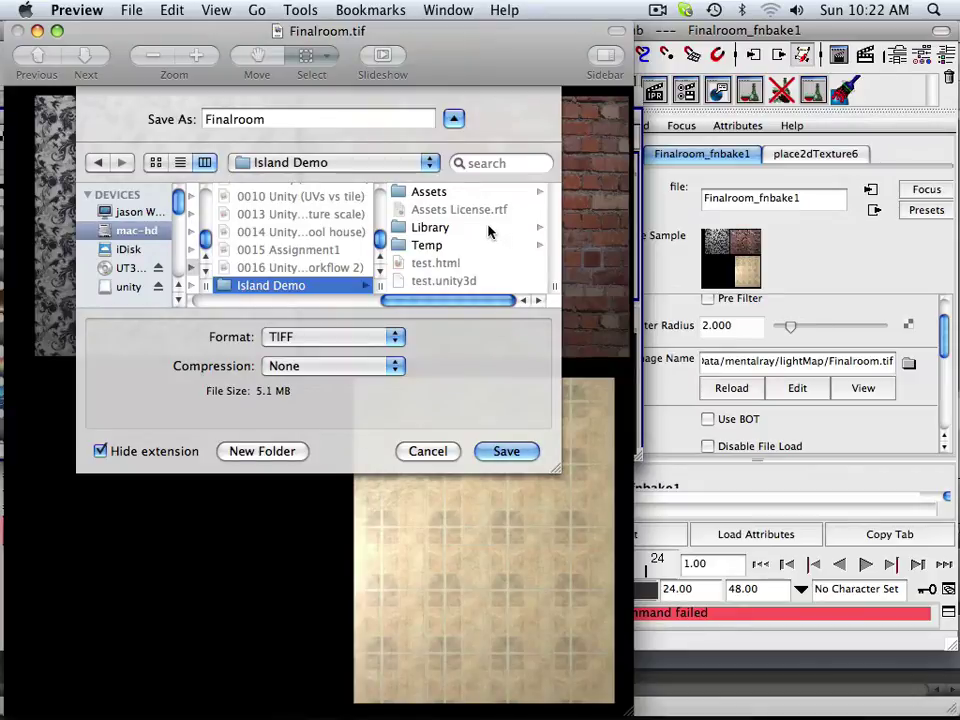
click(453, 196)
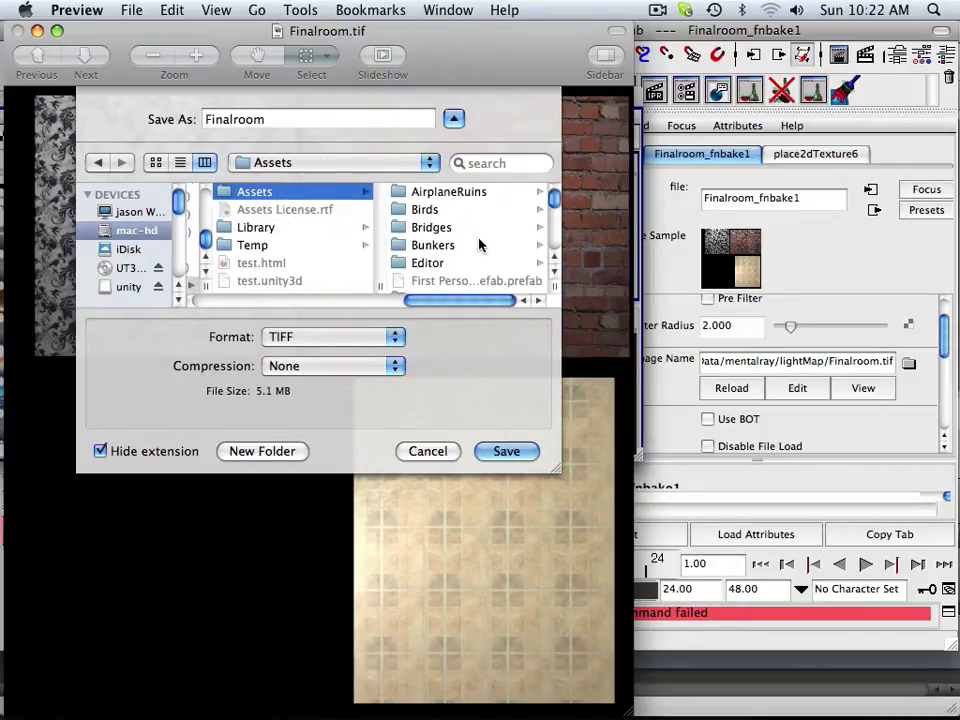
Save the Finalroom image as an uncompressed TIFF in the objects folder inside Assets
scroll(482, 242, down, 5)
scroll(479, 246, down, 3)
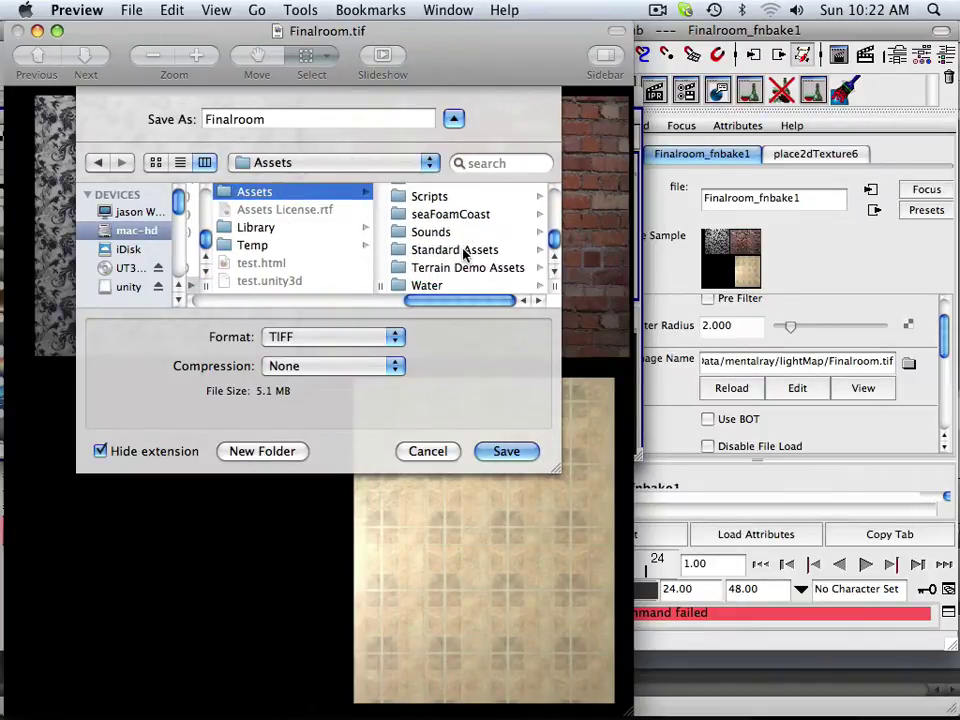
scroll(437, 272, up, 10)
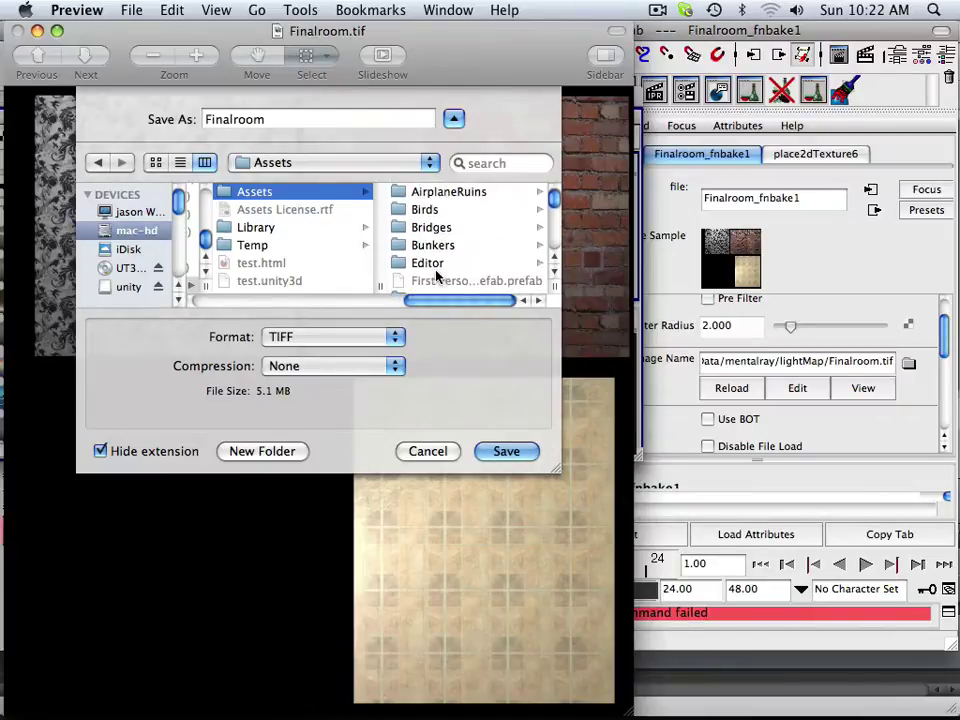
scroll(436, 272, down, 5)
click(447, 240)
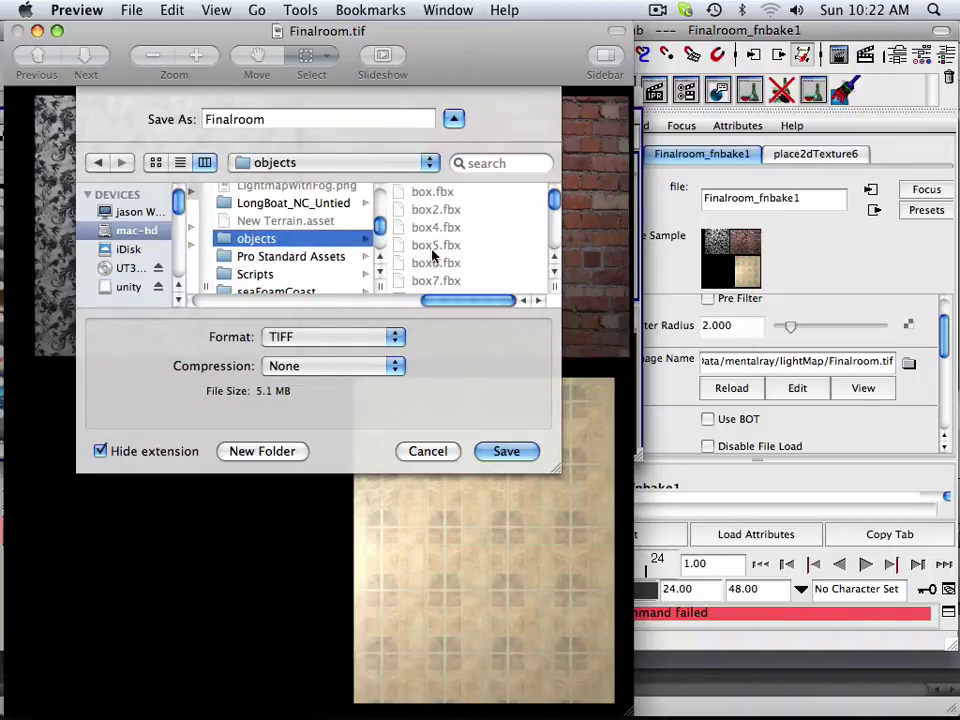
scroll(440, 255, down, 6)
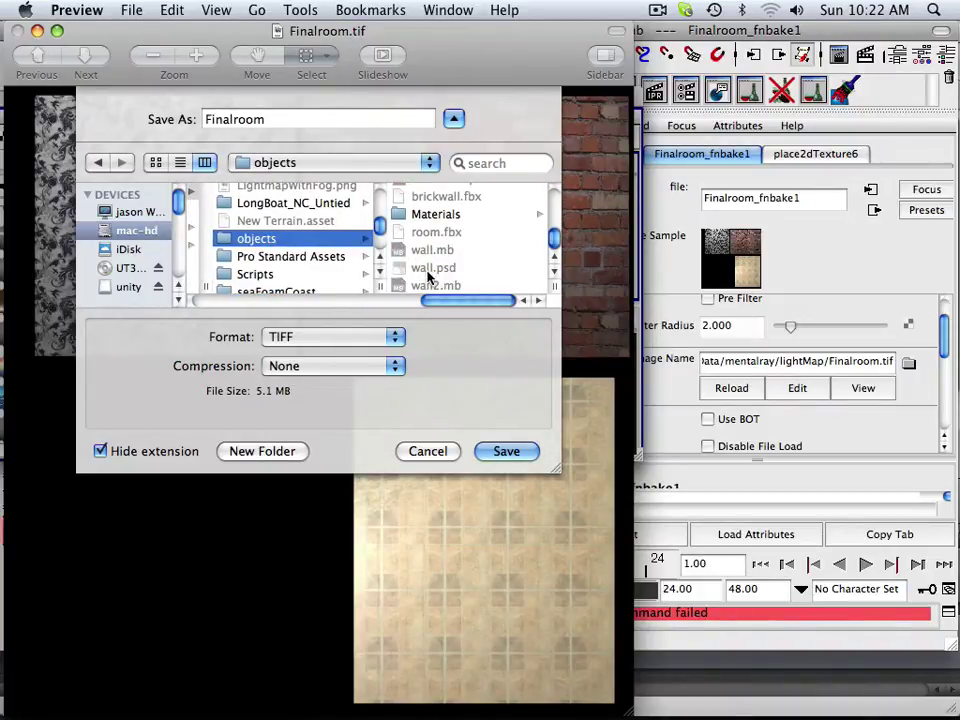
click(505, 451)
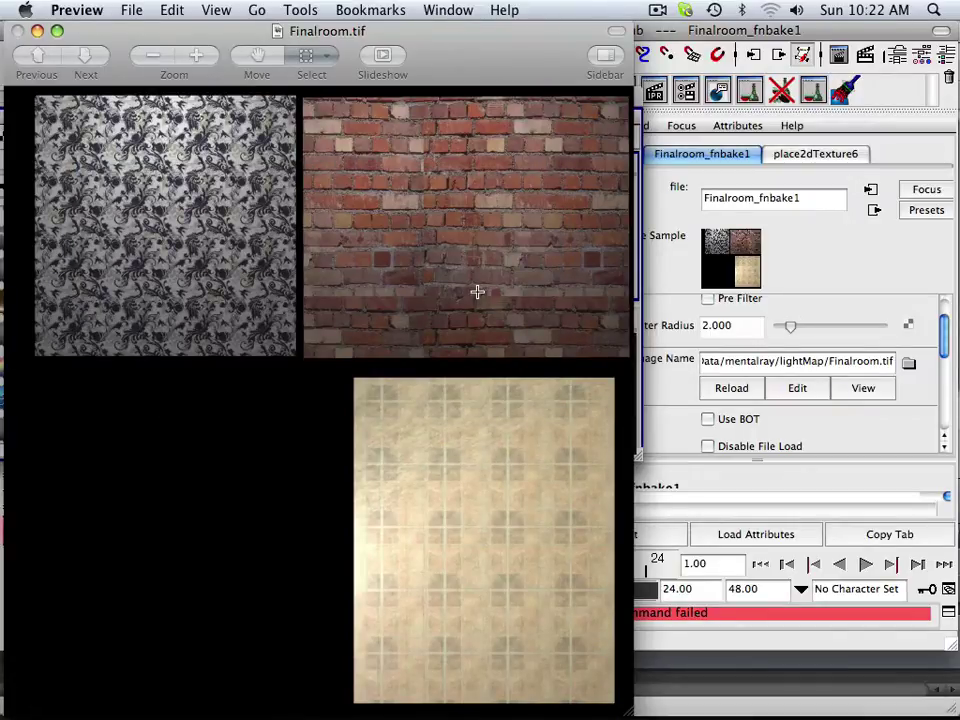
Switch to Unity and assign the Finalroom texture as the base map of the room object's room-lambert1 material
mouse_move(632, 716)
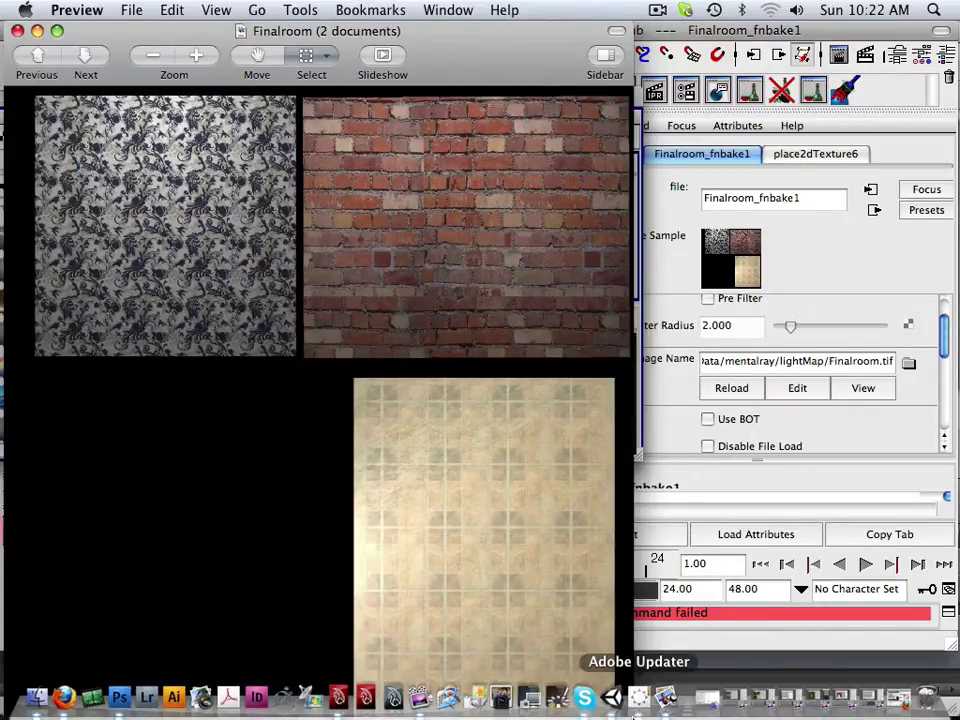
click(614, 700)
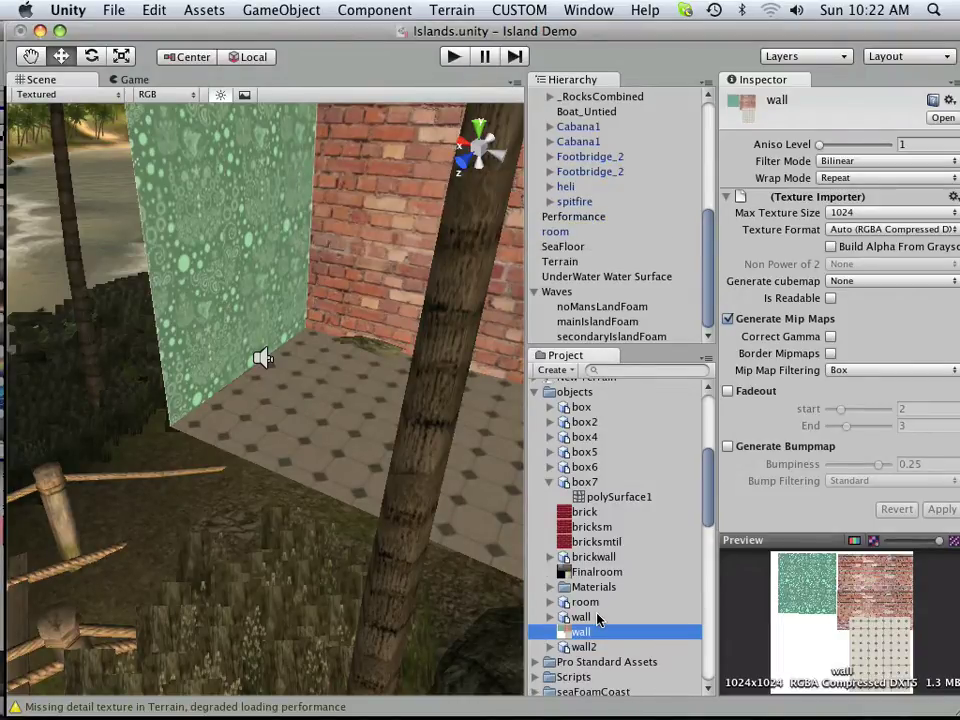
click(307, 400)
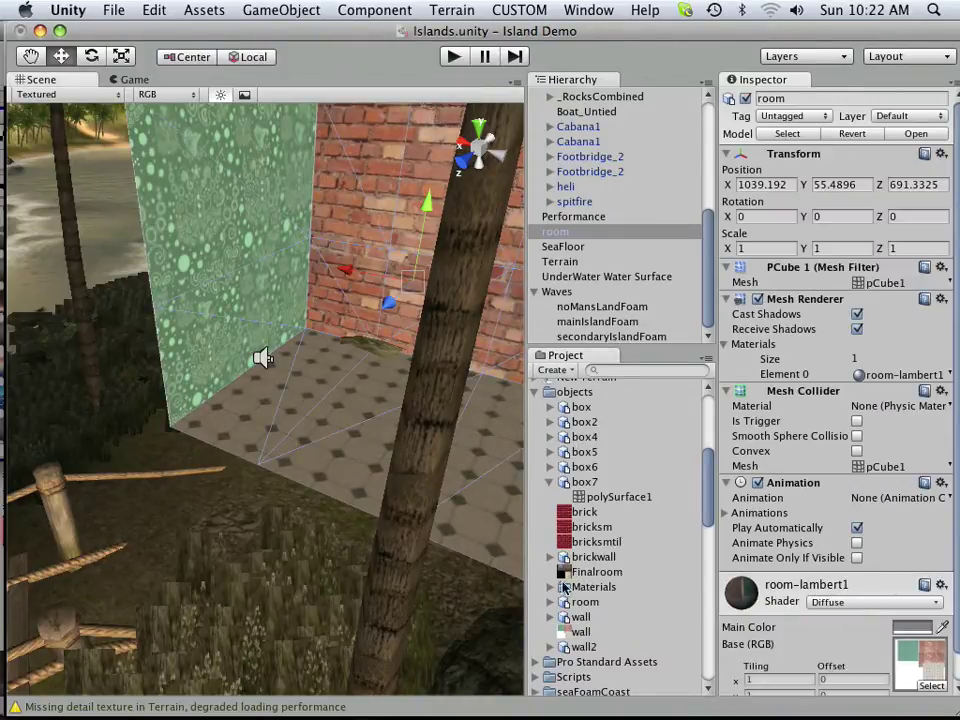
drag(906, 671, 912, 674)
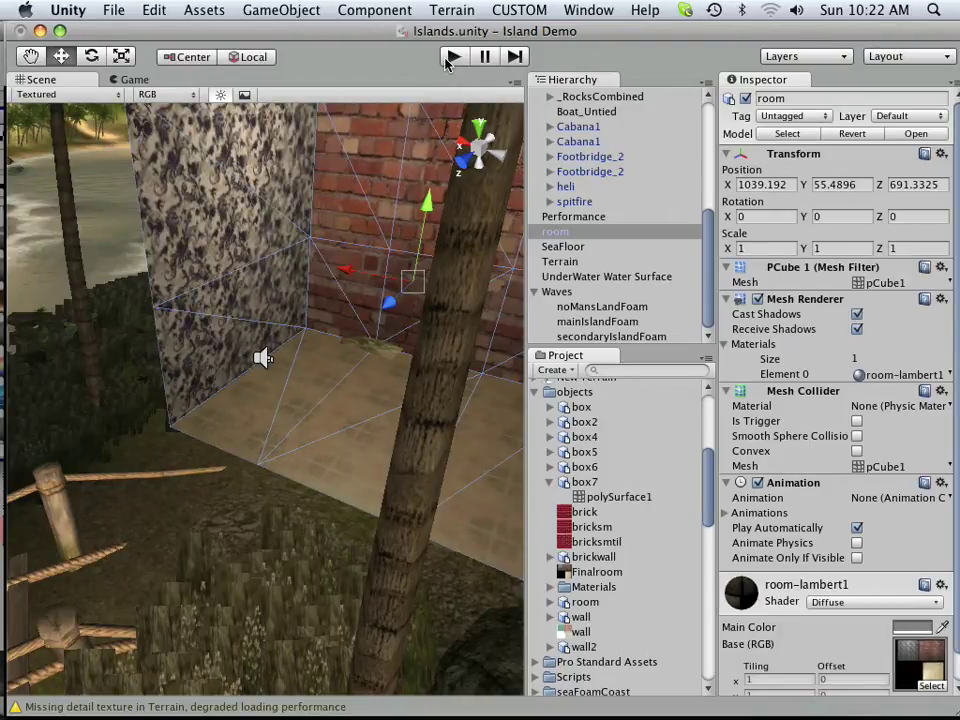
Run the game and walk into the room to examine the baked lighting on its walls and floor
key(super+p)
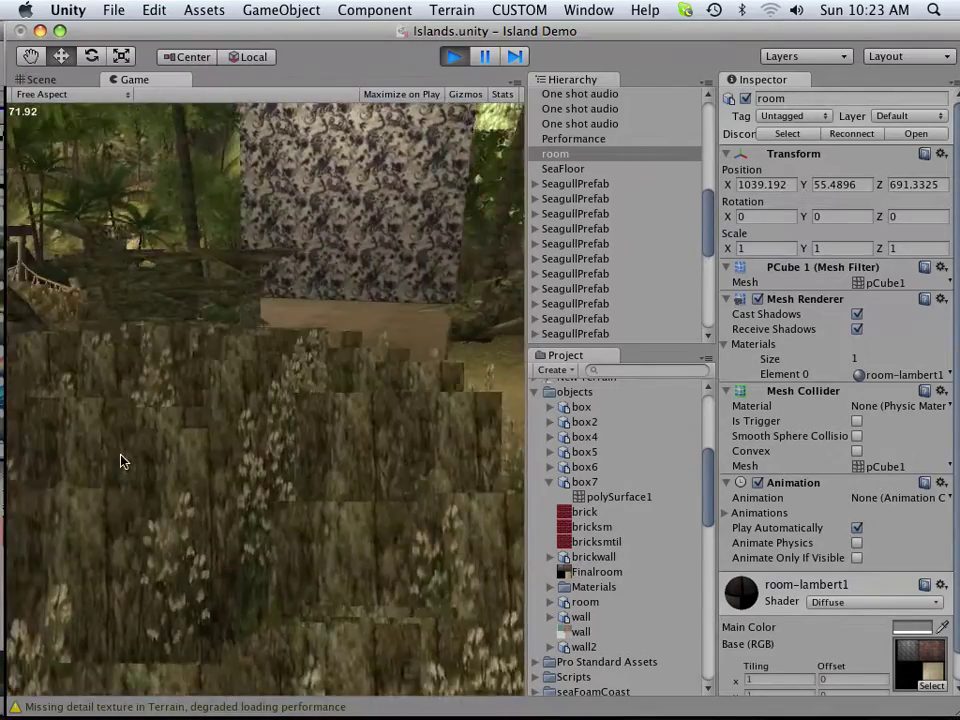
key(w)
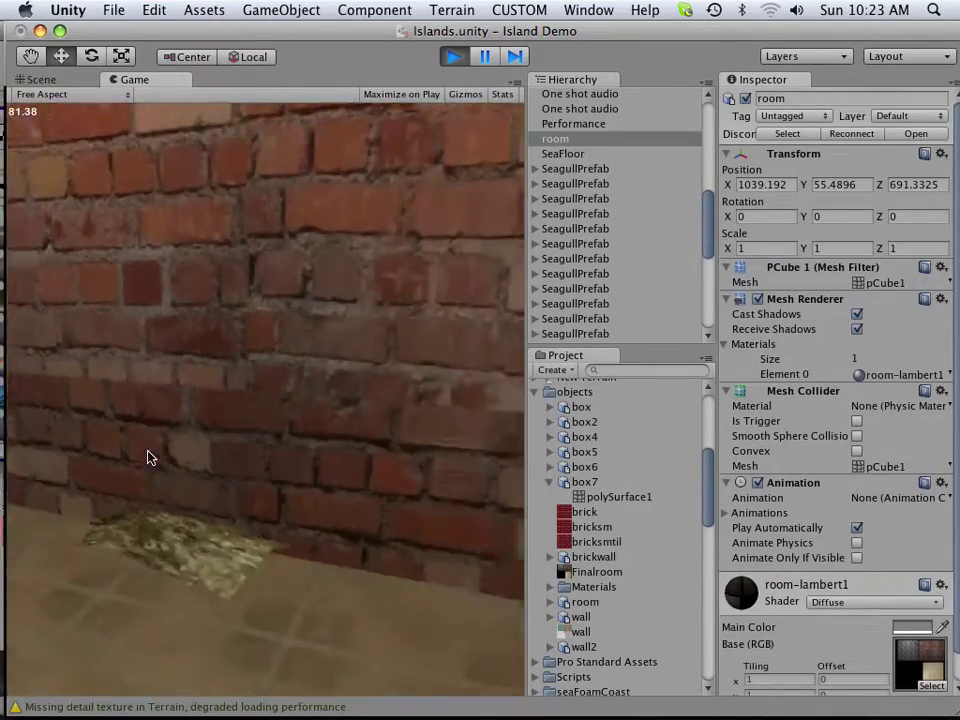
key(s)
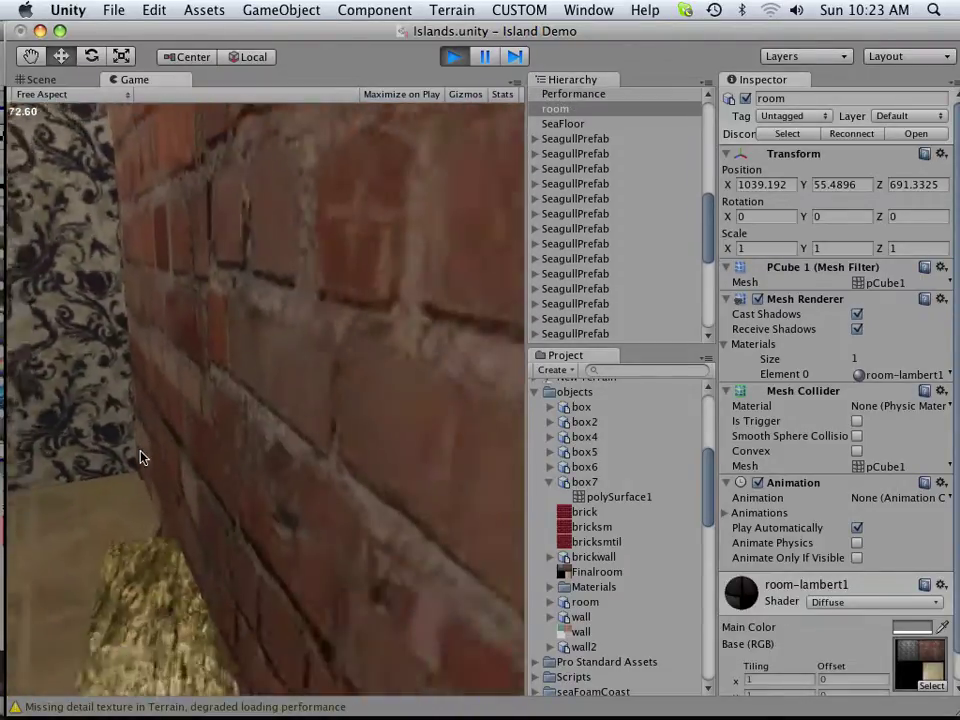
key(s)
key(w)
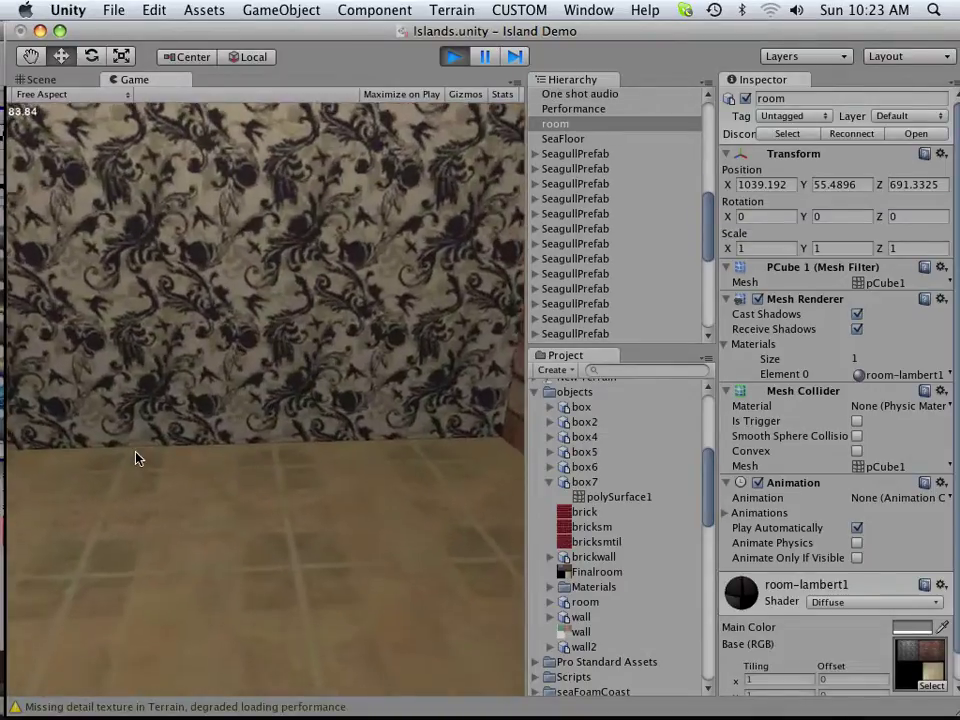